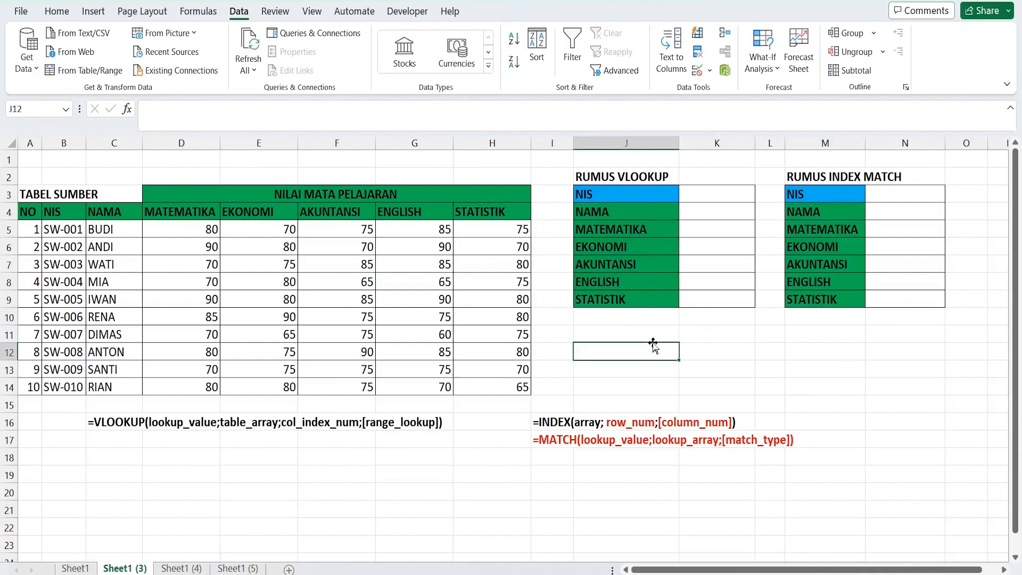
Examine the NIS cells, the blank result range K4:K9 and the student data in B5:H14
left_click(639, 183)
left_click(718, 189)
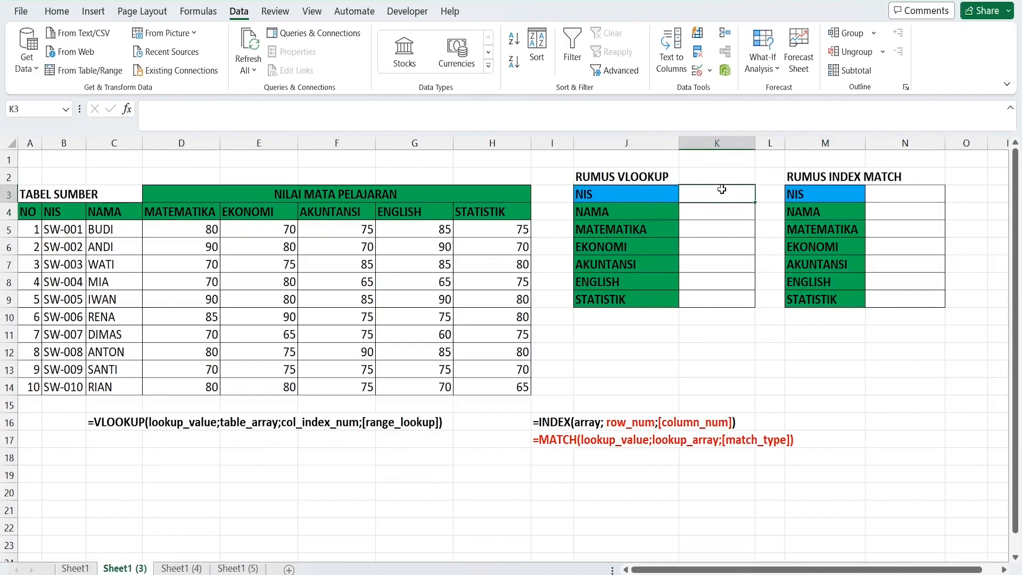
left_click(828, 194)
left_click(730, 197)
left_click_drag(700, 216, 705, 302)
left_click(705, 284)
left_click_drag(702, 213, 714, 295)
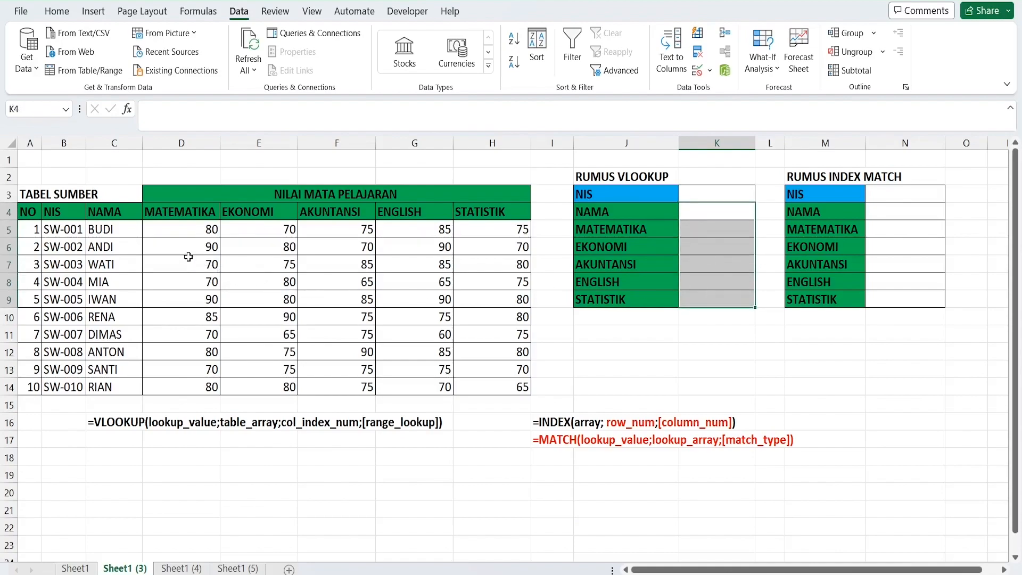
left_click(77, 237)
left_click_drag(77, 237, 511, 387)
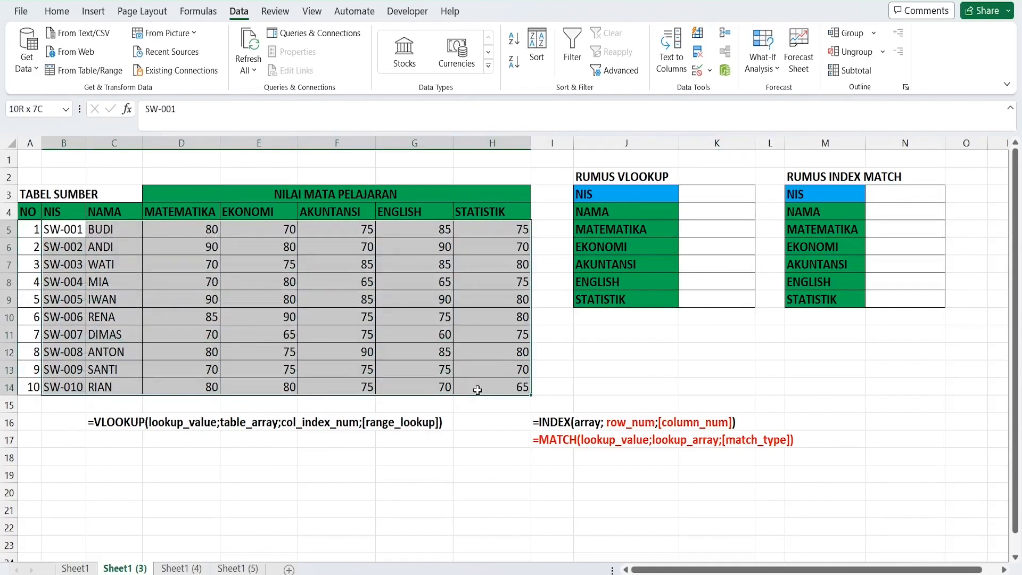
Enter the NIS of the source table's first student in K3 of the VLOOKUP table and N3 of the INDEX MATCH table
left_click(705, 193)
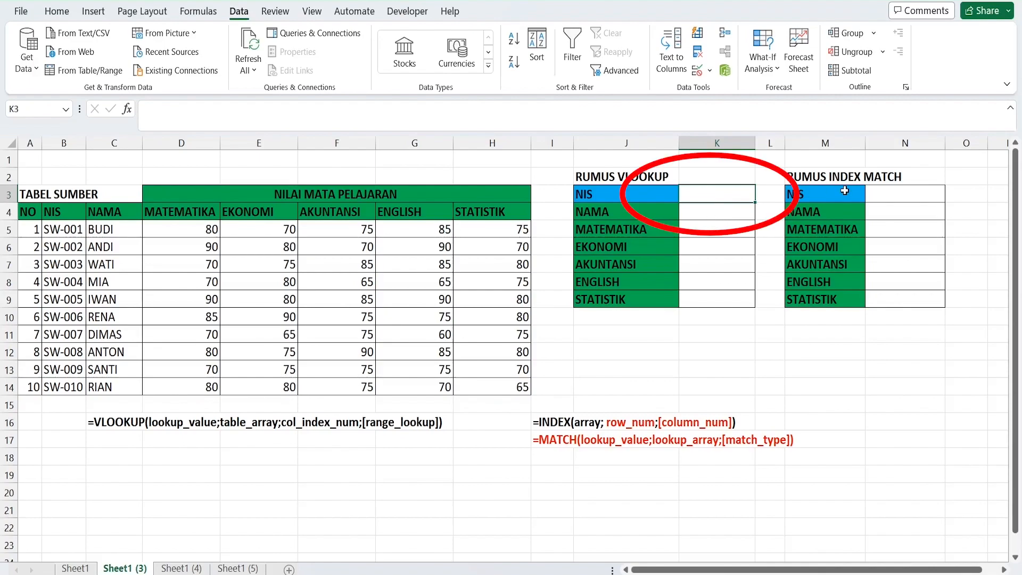
type("SW-001")
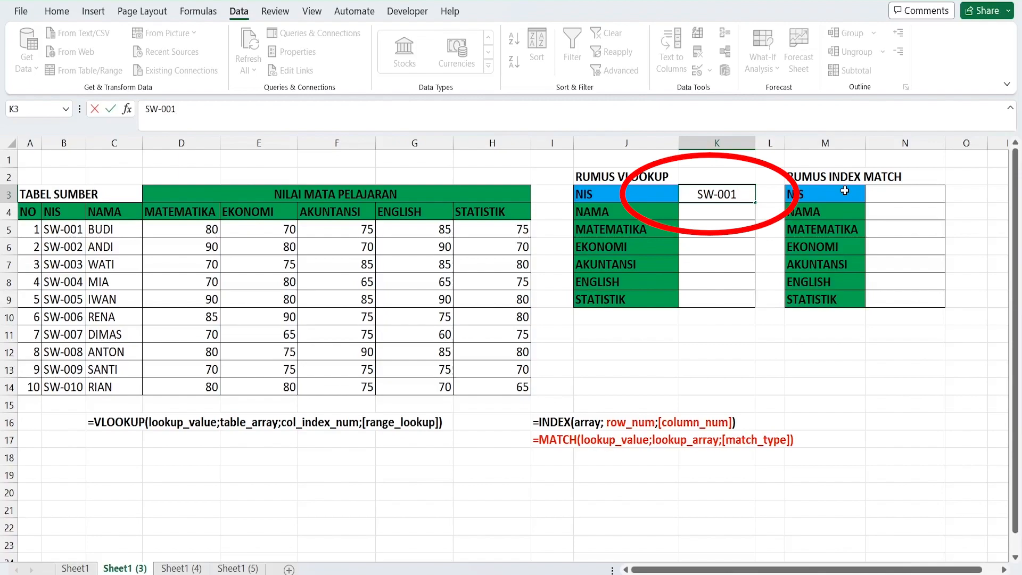
key("Return")
left_click(909, 192)
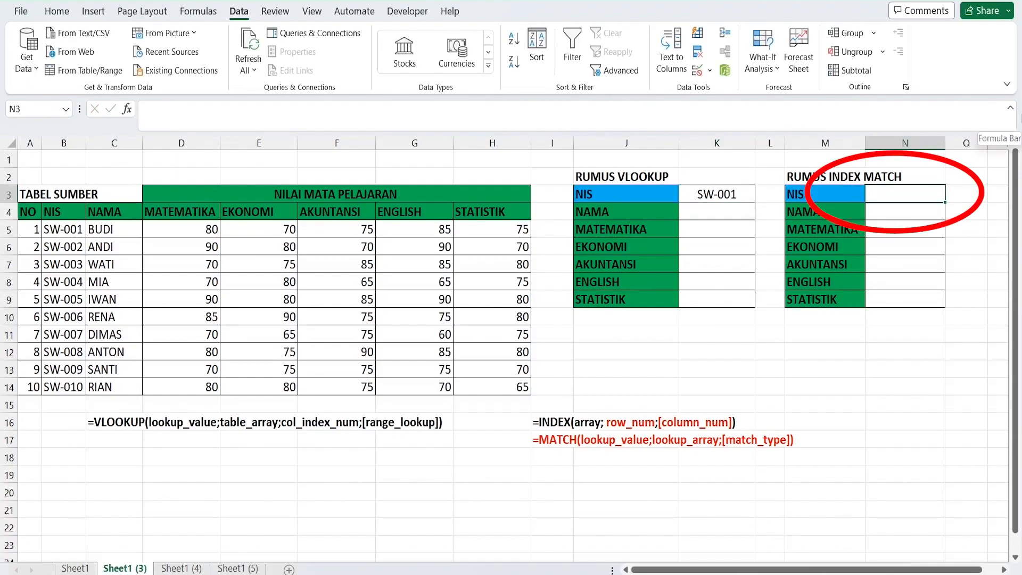
type("SW-001")
key("Return")
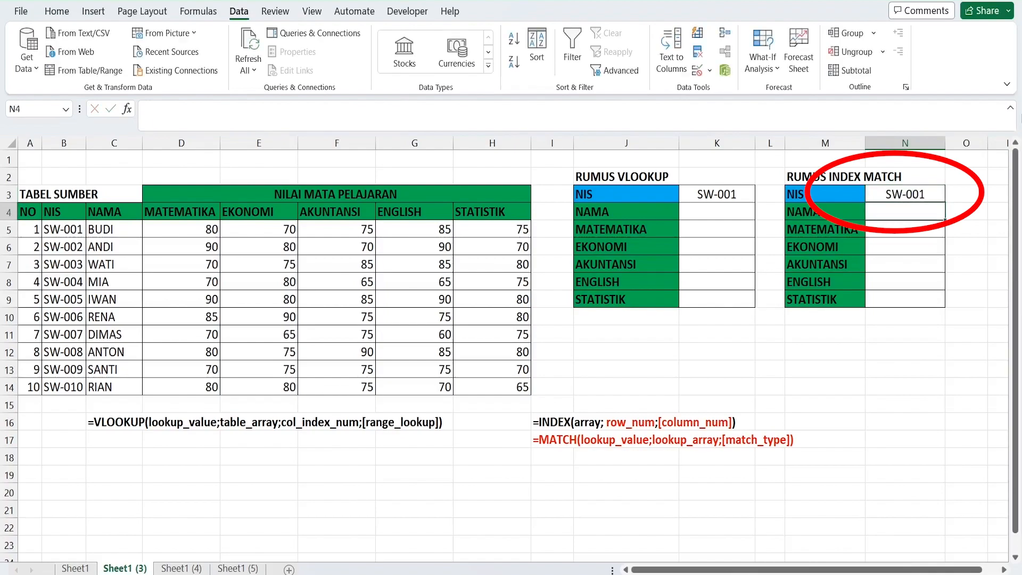
left_click(748, 197)
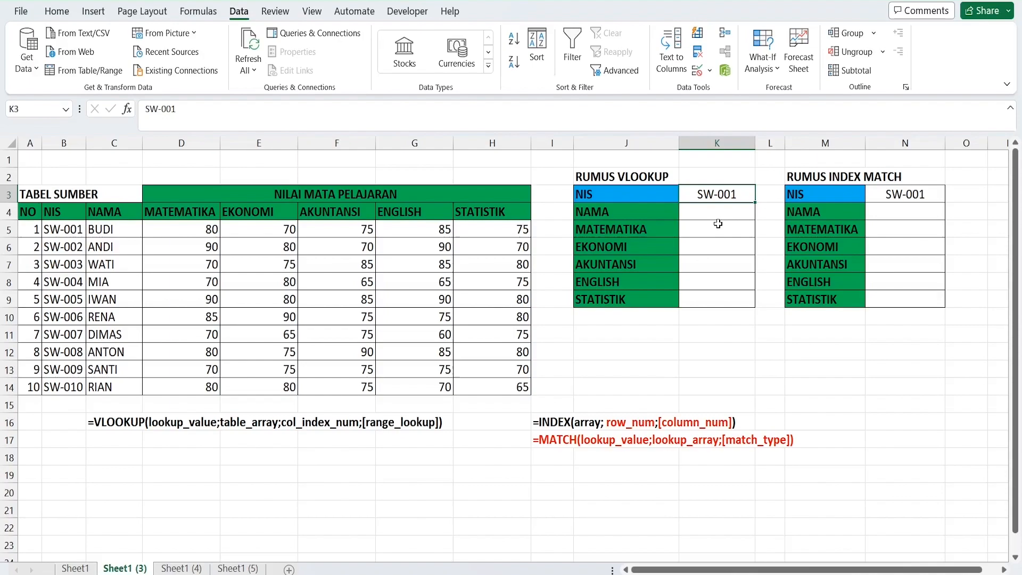
left_click_drag(715, 212, 713, 298)
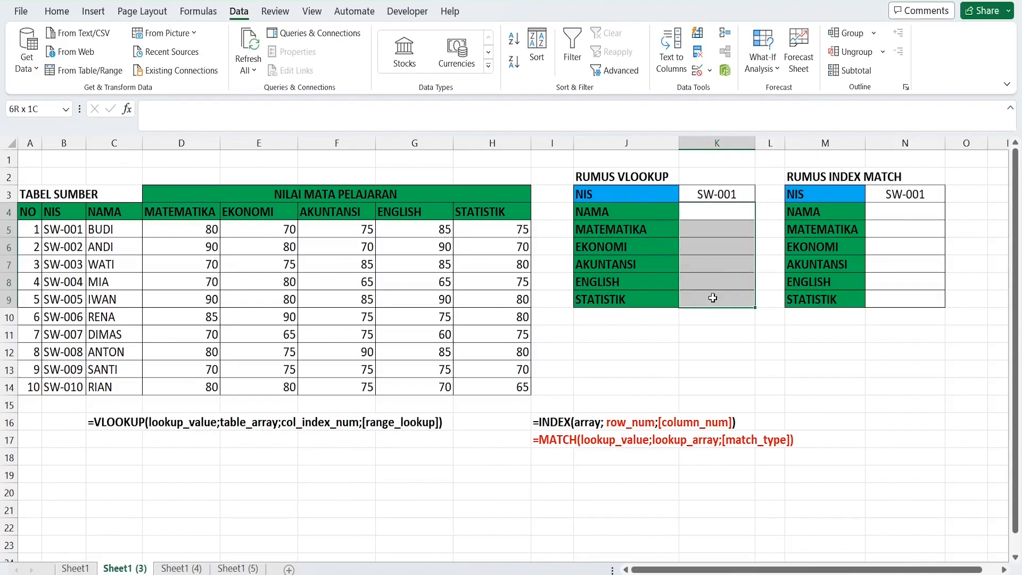
left_click_drag(905, 213, 892, 296)
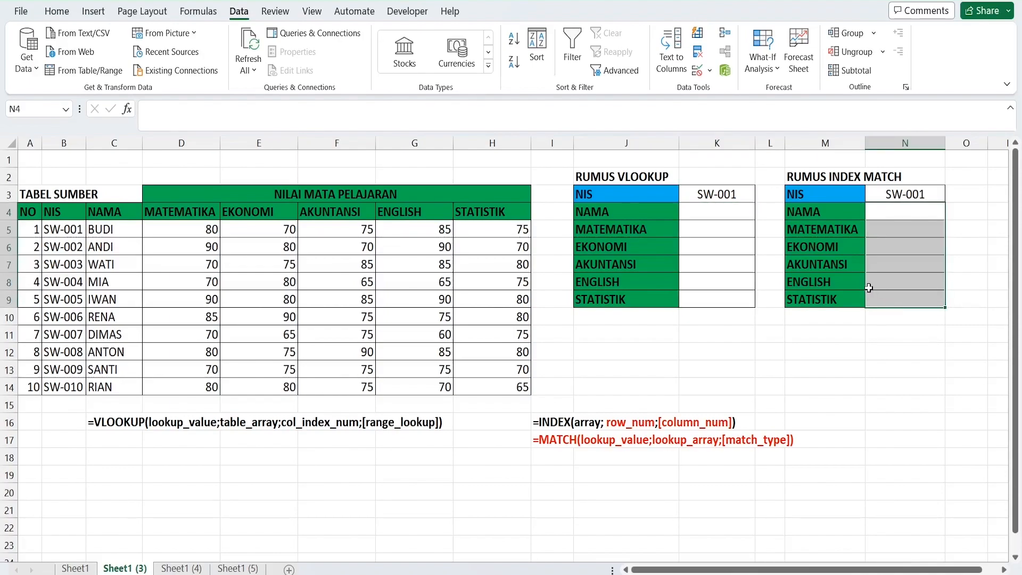
left_click_drag(32, 217, 500, 370)
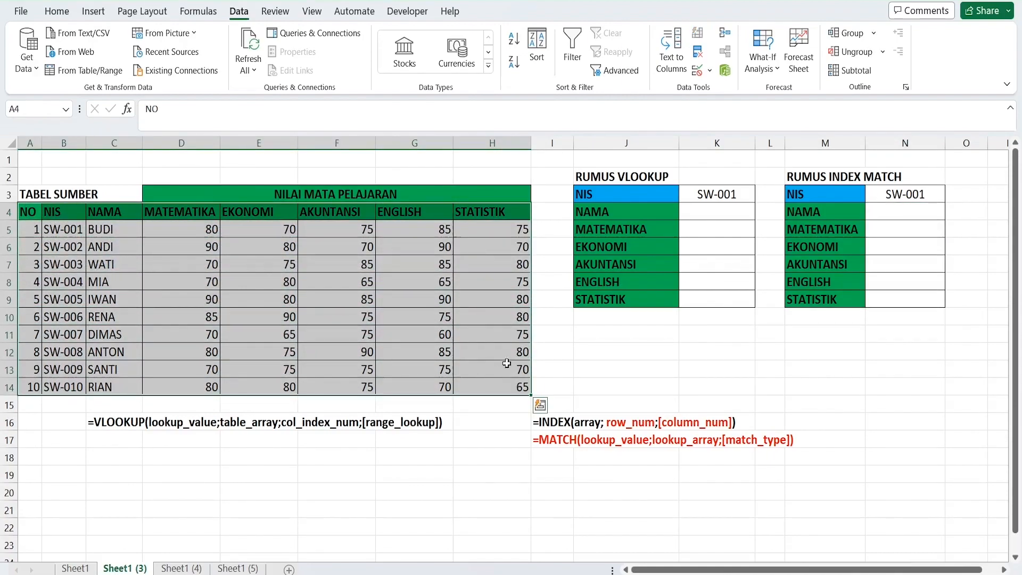
left_click(740, 213)
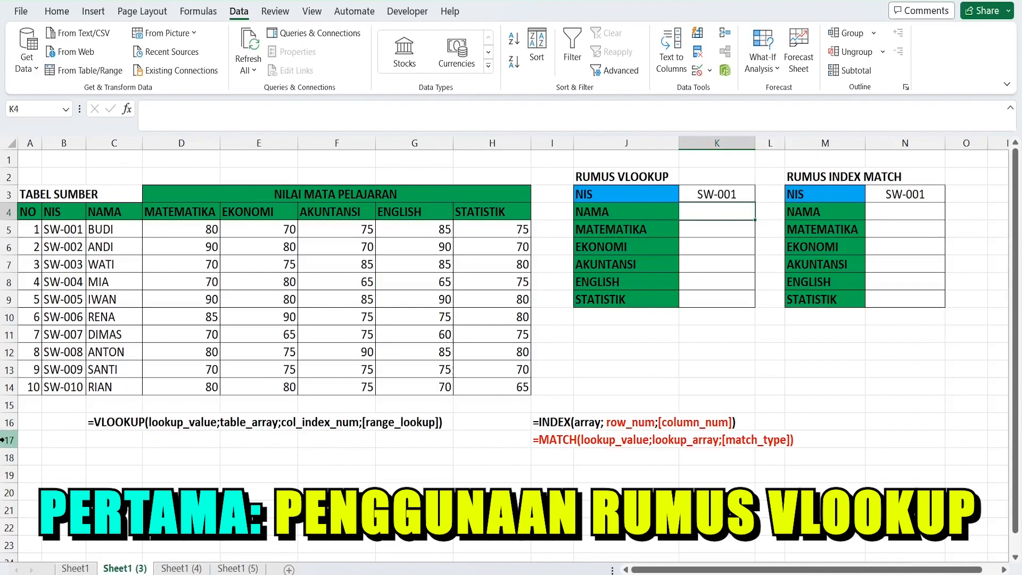
left_click_drag(95, 423, 420, 426)
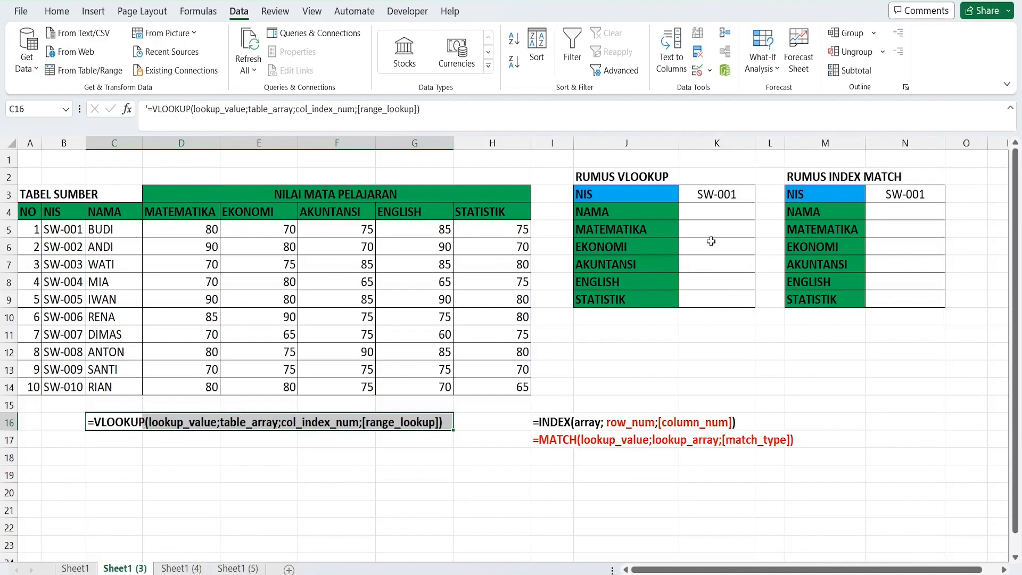
Enter =VLOOKUP($K$3;$B$4:$H$14;2;FALSE) in K4 for NAMA and check it against the first student's row
left_click(710, 211)
type("=")
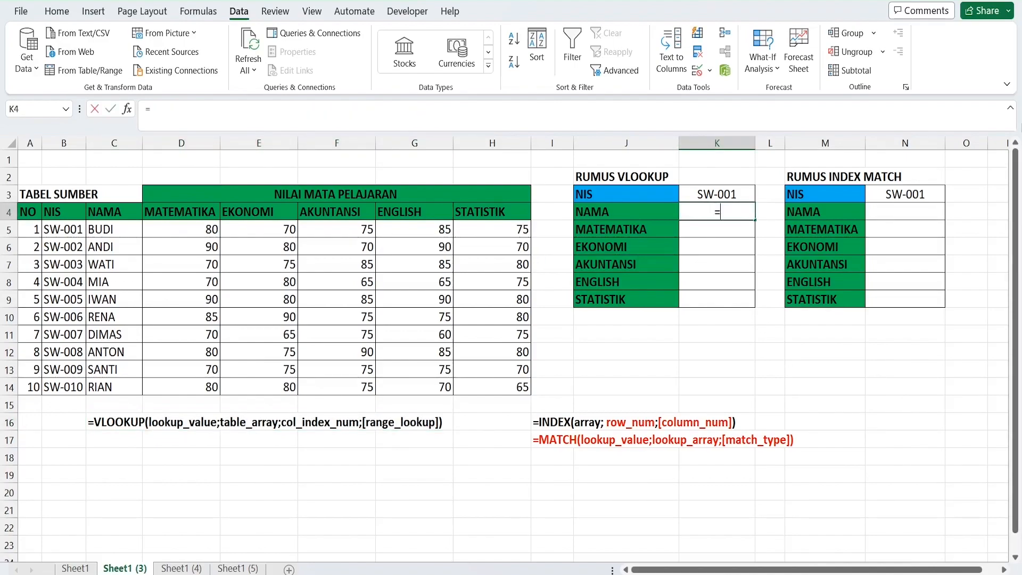
type("VLOOKUP(")
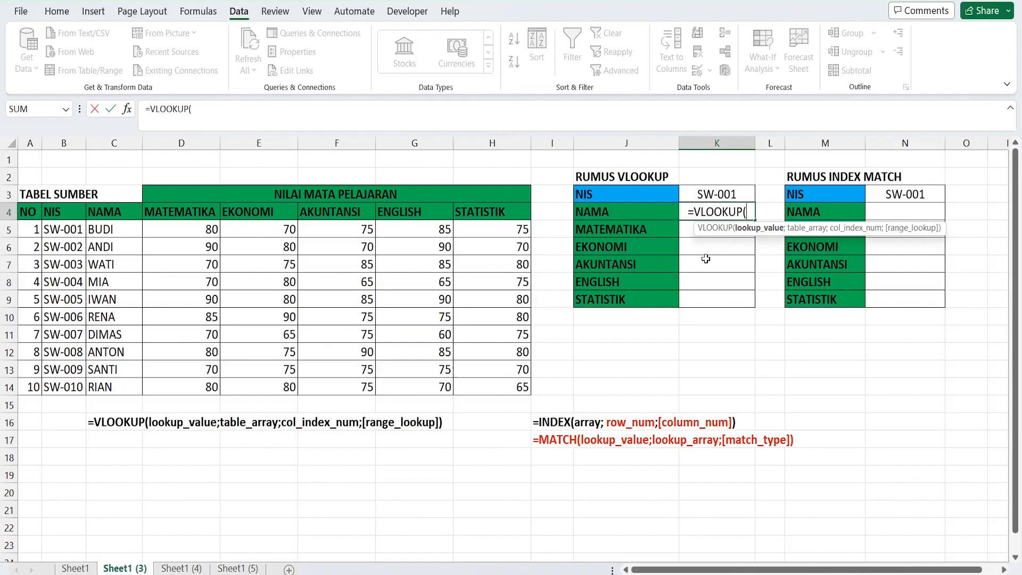
left_click(694, 193)
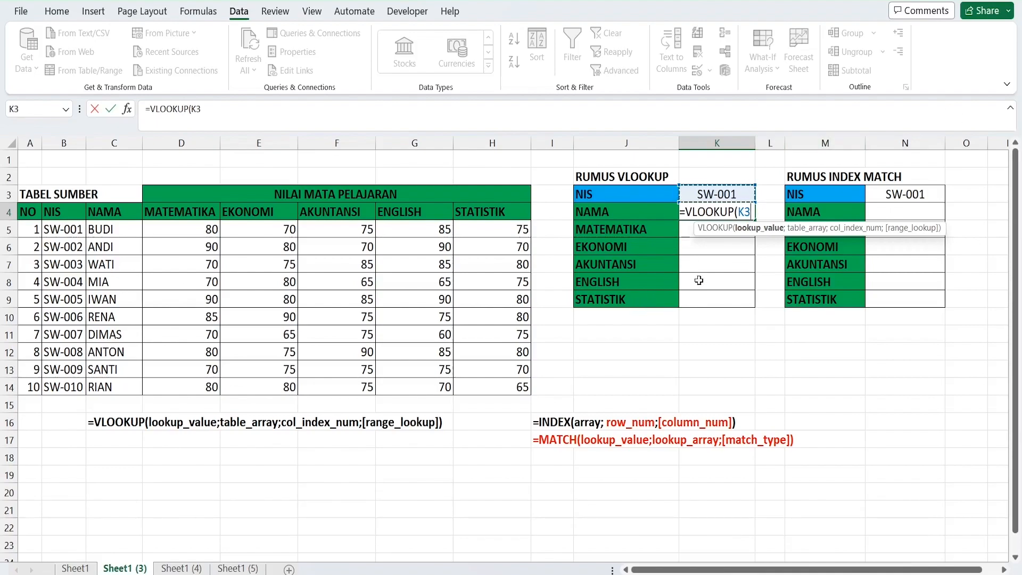
key("F4")
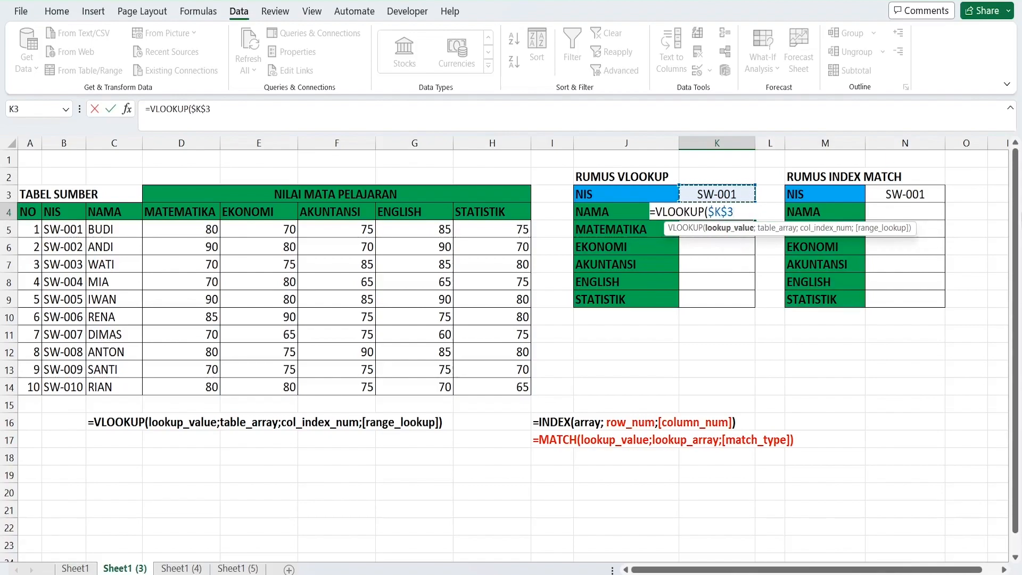
type(";")
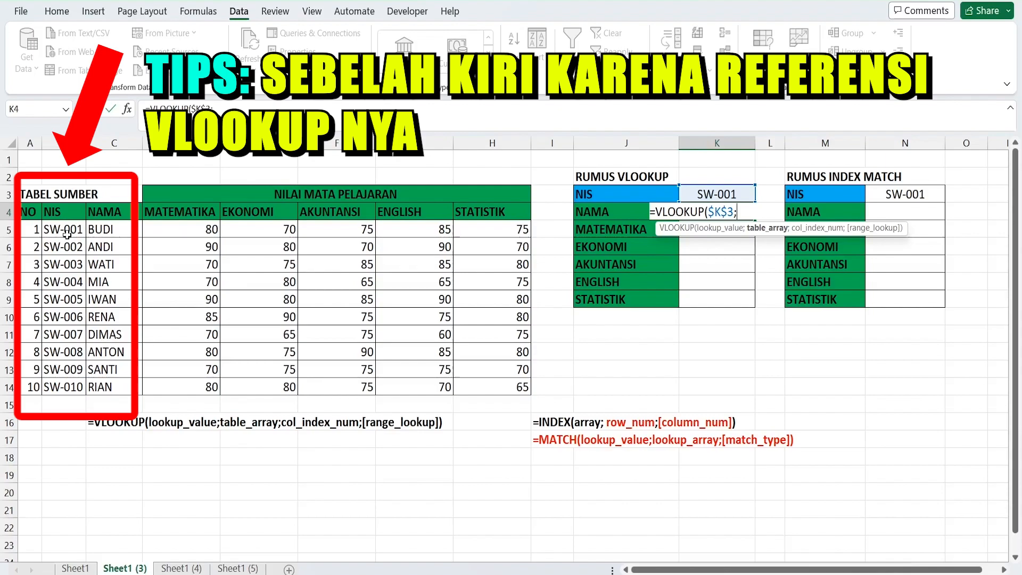
left_click_drag(64, 213, 481, 374)
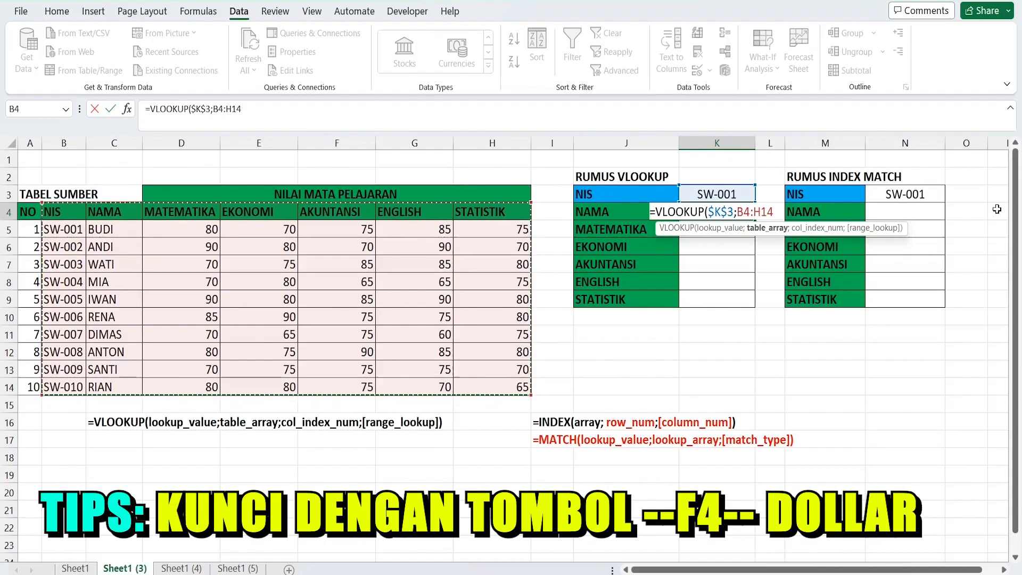
key("F4")
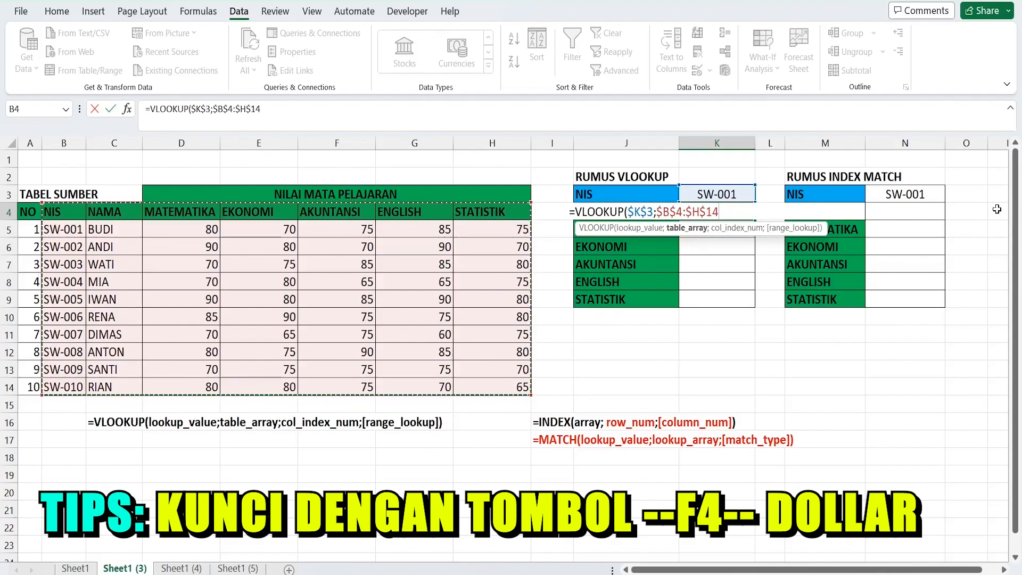
type(";2")
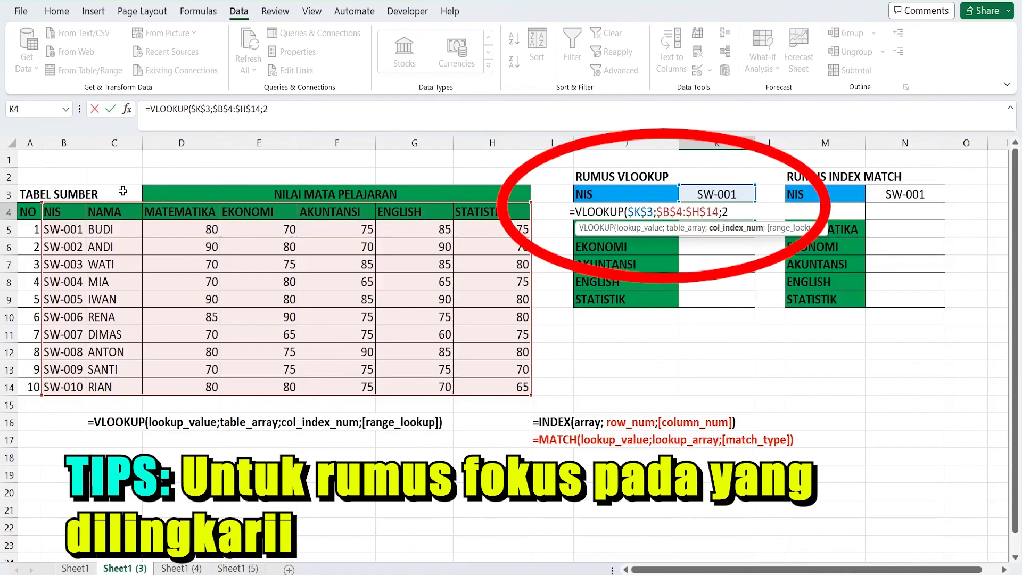
type(";")
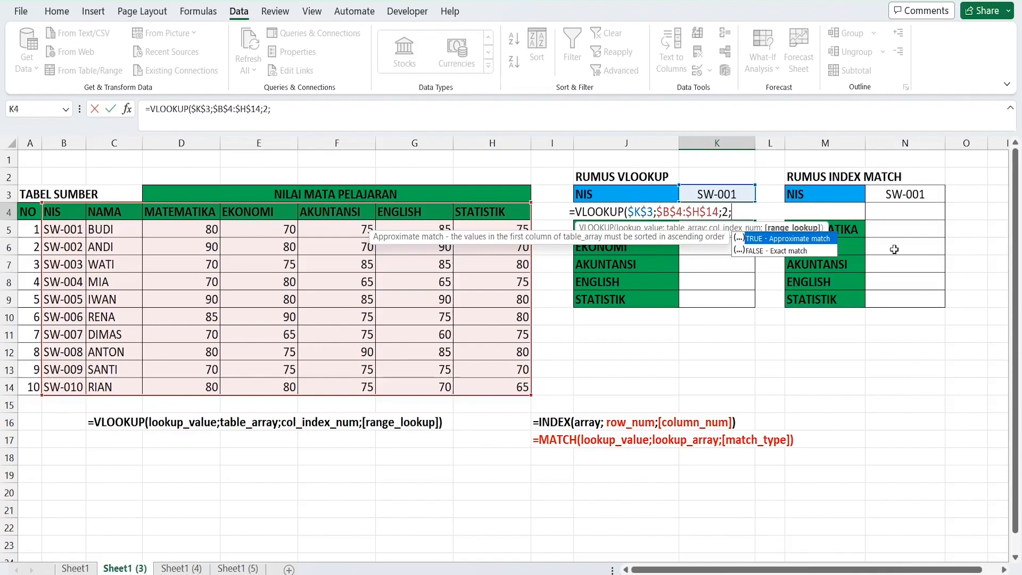
type("FALSE)")
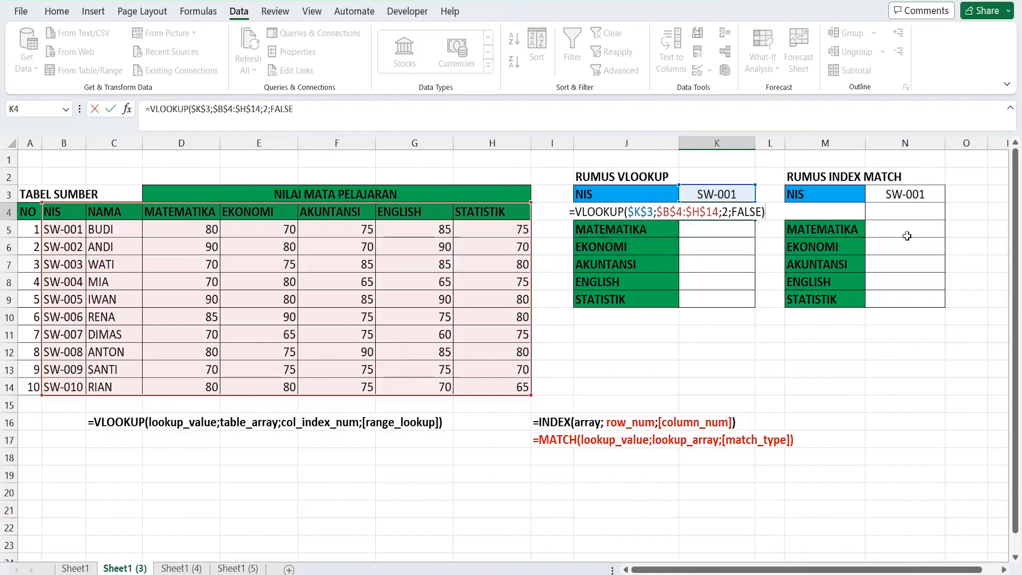
key("Return")
left_click(714, 208)
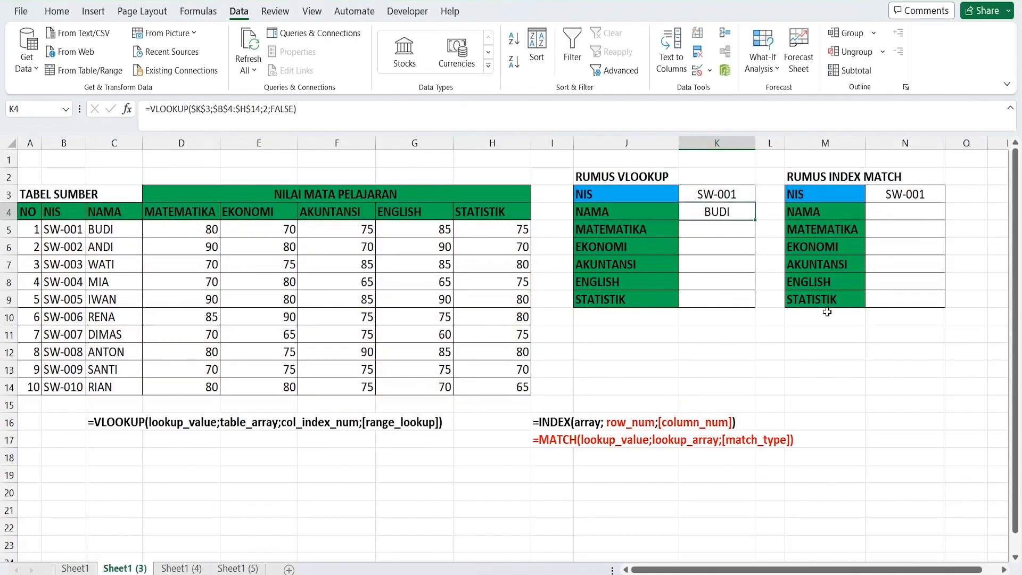
left_click(63, 234)
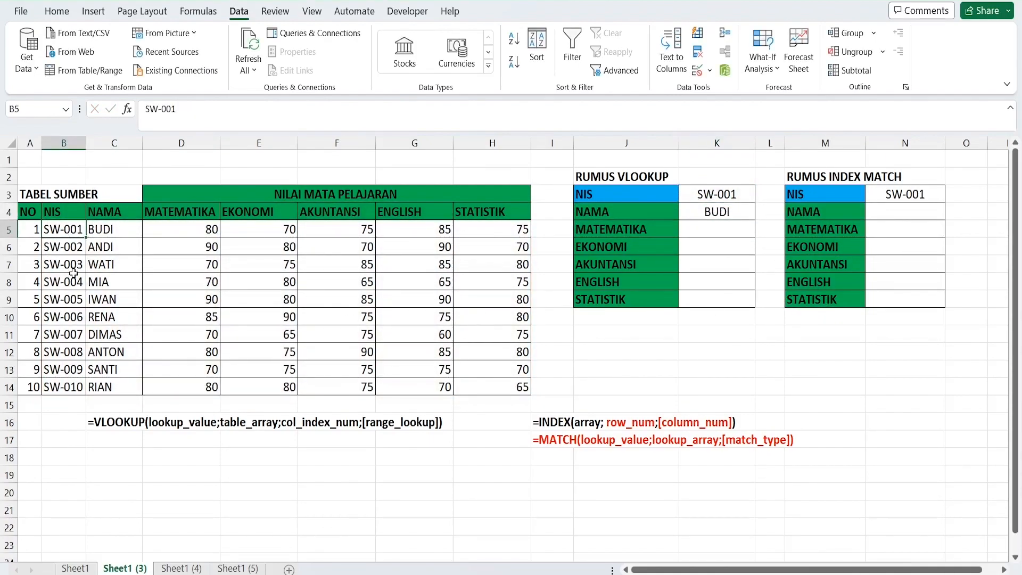
left_click(112, 235)
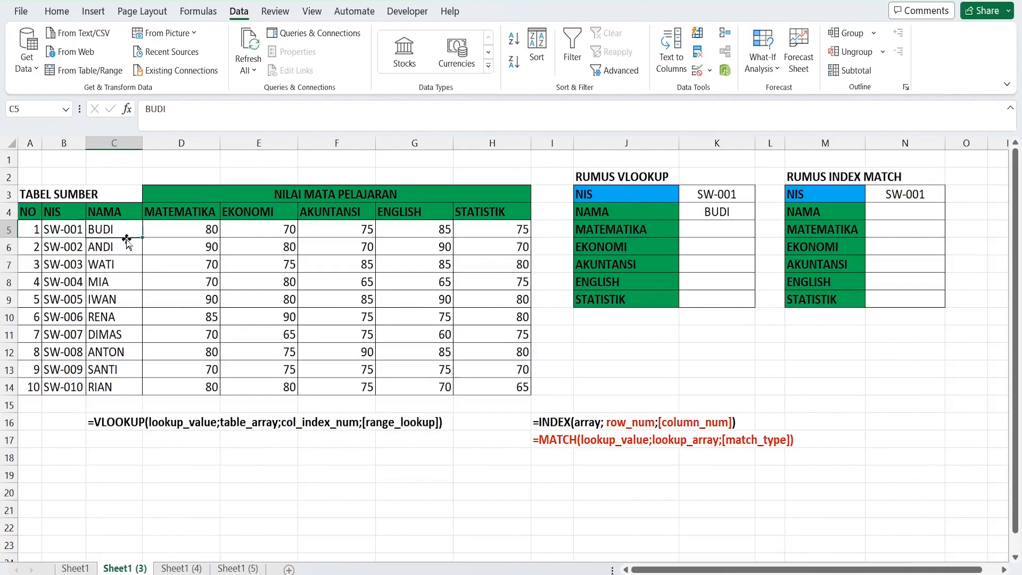
Fill the NAMA lookup formula from K4 down to K9 and check the copied formulas
left_click(750, 212)
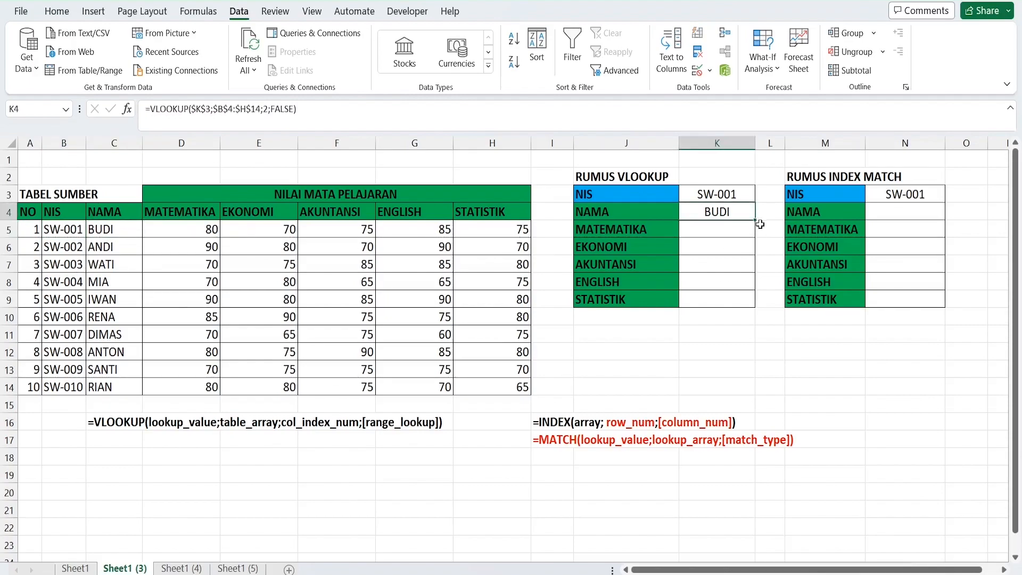
double_click(758, 221)
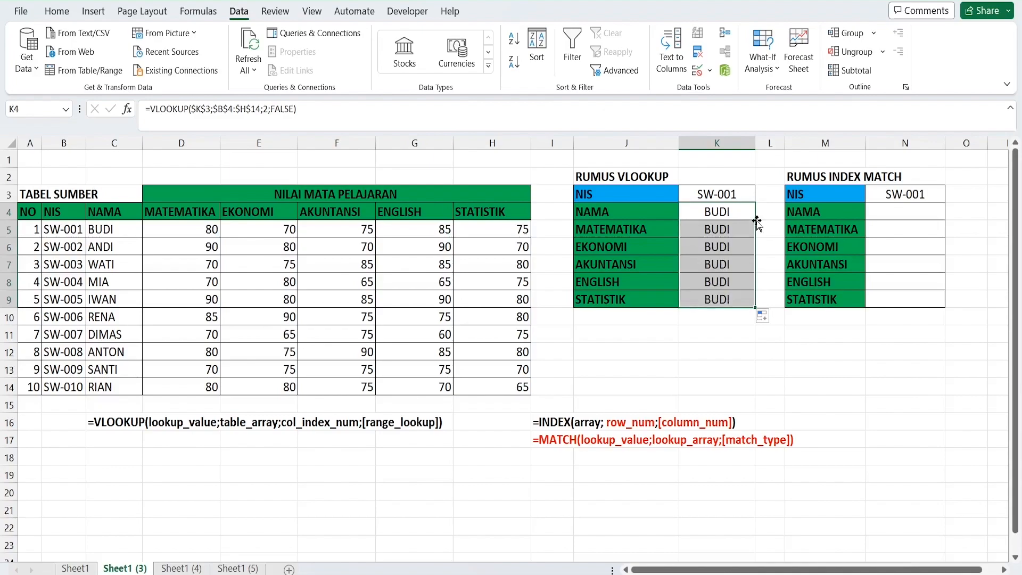
left_click(746, 230)
key("Down")
key("Down")
key("Down")
key("Up")
key("Up")
key("Up")
key("Up")
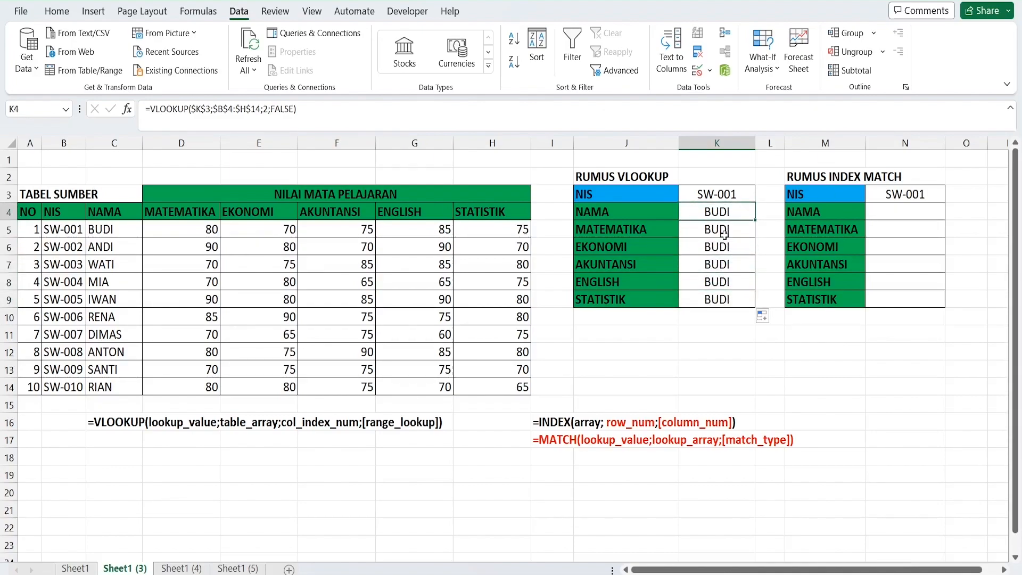
Set the column index of the MATEMATIKA lookup formula in K5 to 3
key("Down")
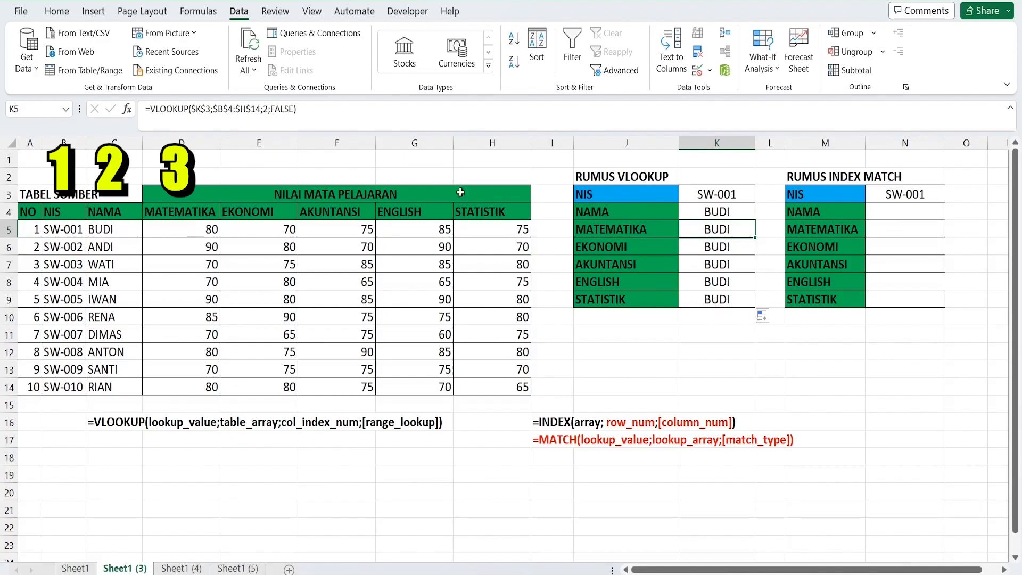
double_click(739, 227)
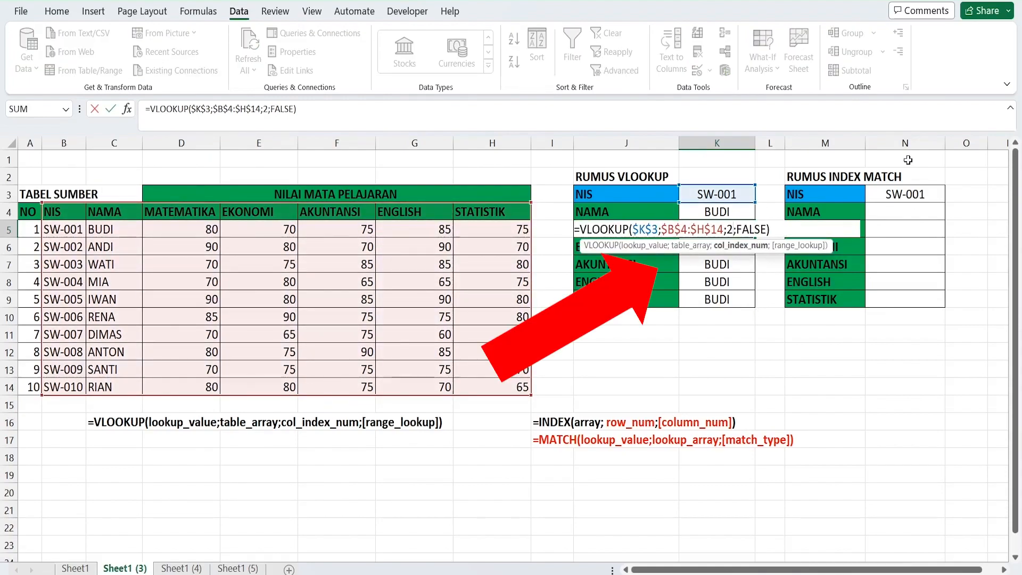
key("BackSpace")
type("3")
key("Return")
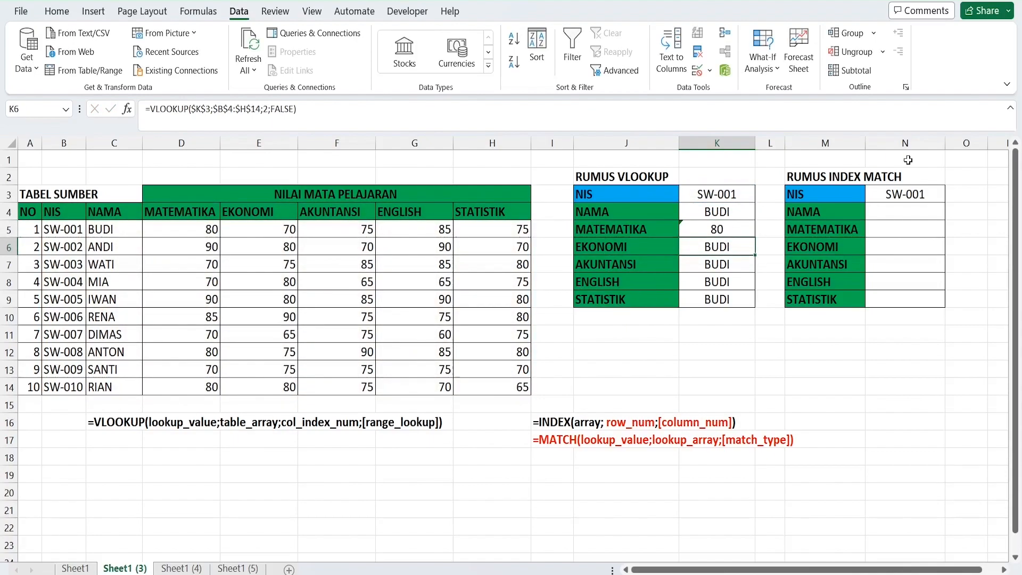
Change the column index of the VLOOKUP formula in K6 so that it returns the EKONOMI column
double_click(712, 248)
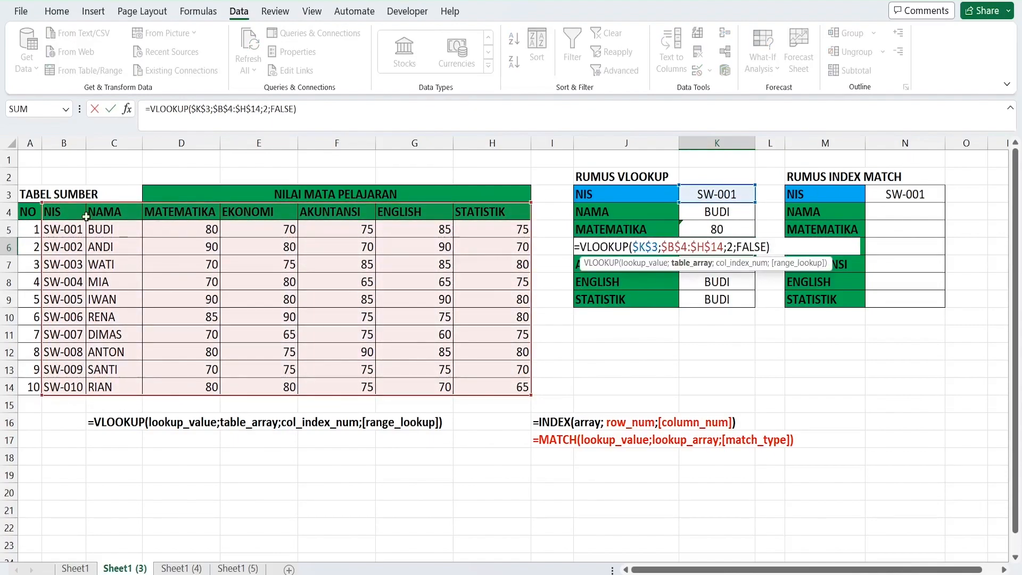
left_click(736, 245)
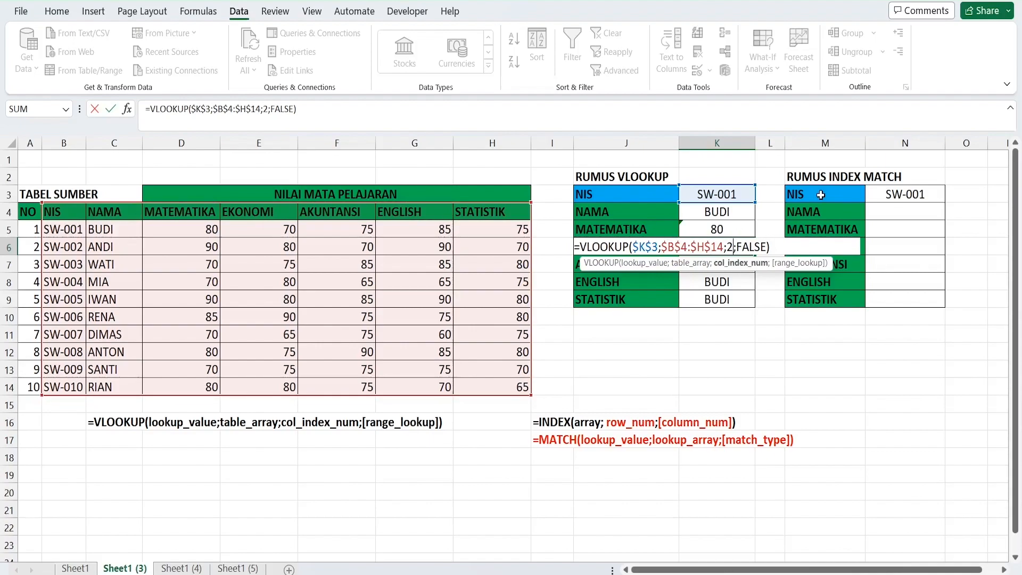
key("BackSpace")
type("2")
key("Return")
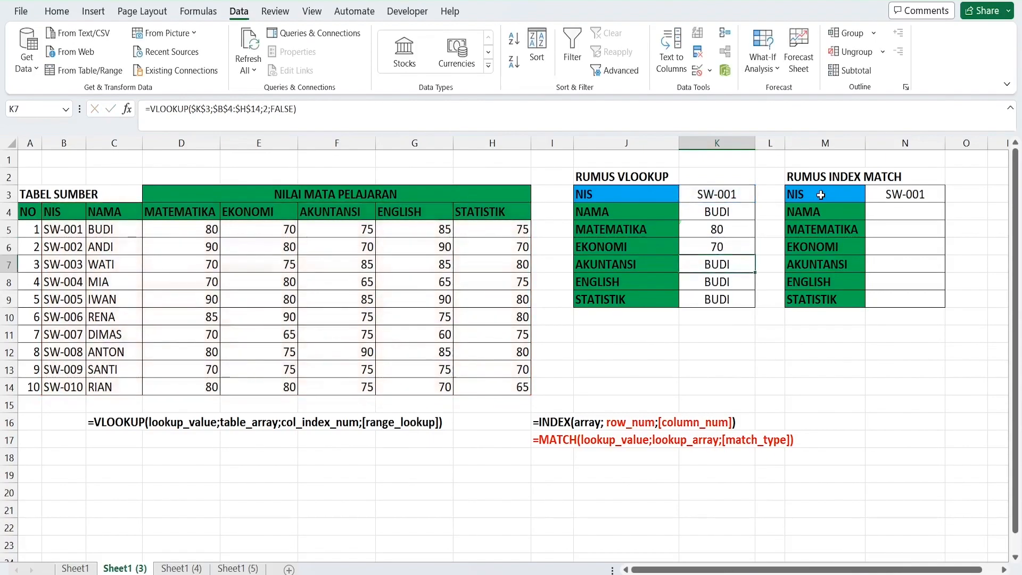
Set the column index of the AKUNTANSI lookup formula in K7 to 5
double_click(729, 266)
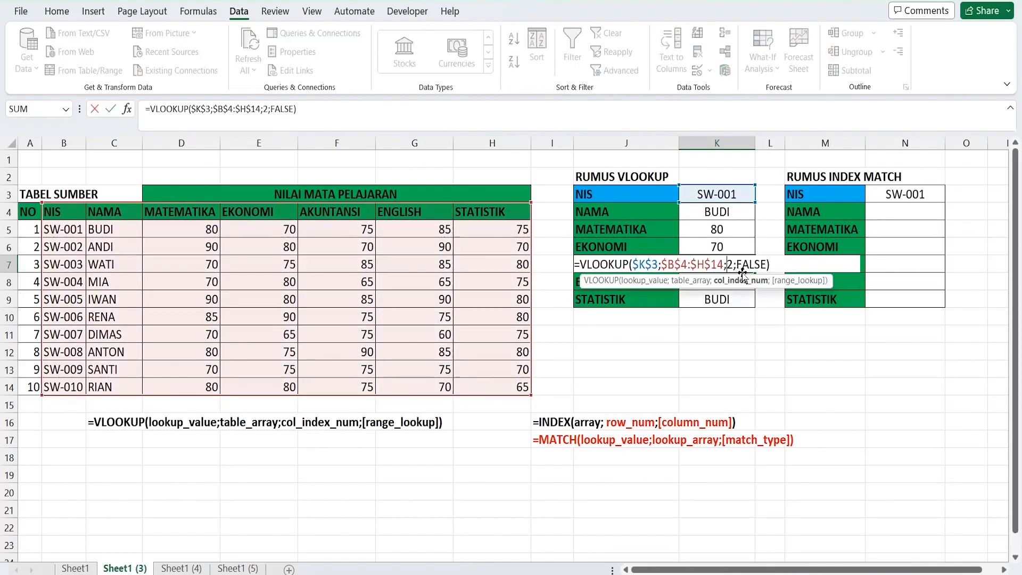
key("BackSpace")
type("5")
key("Return")
Set the column index of the ENGLISH lookup formula in K8 to 6
double_click(733, 283)
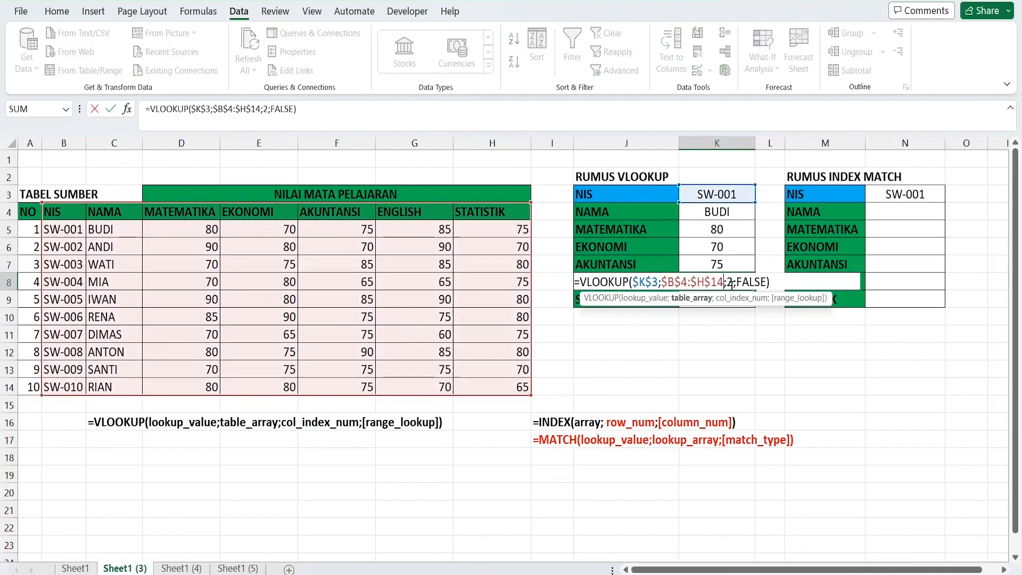
left_click(728, 283)
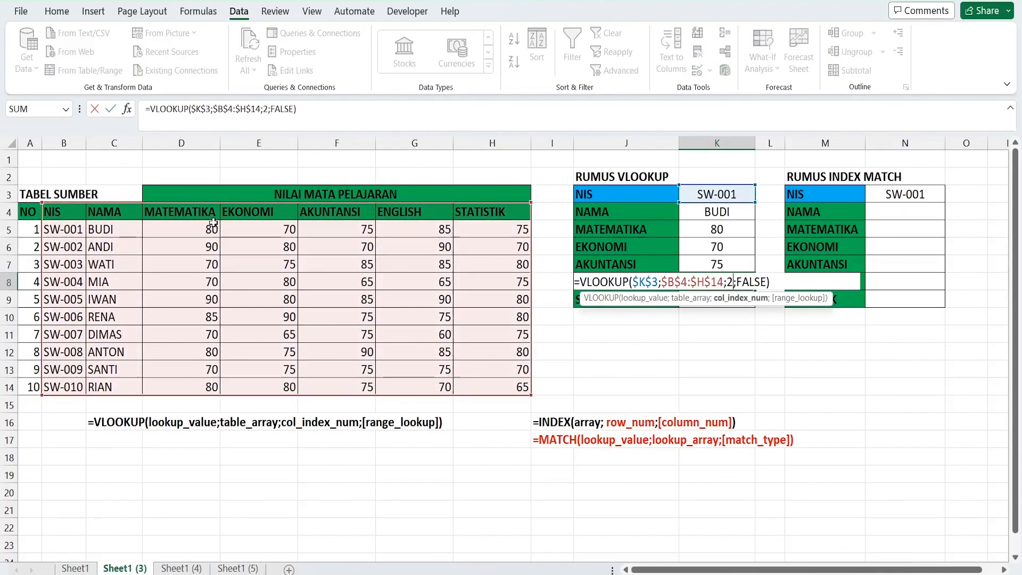
key("BackSpace")
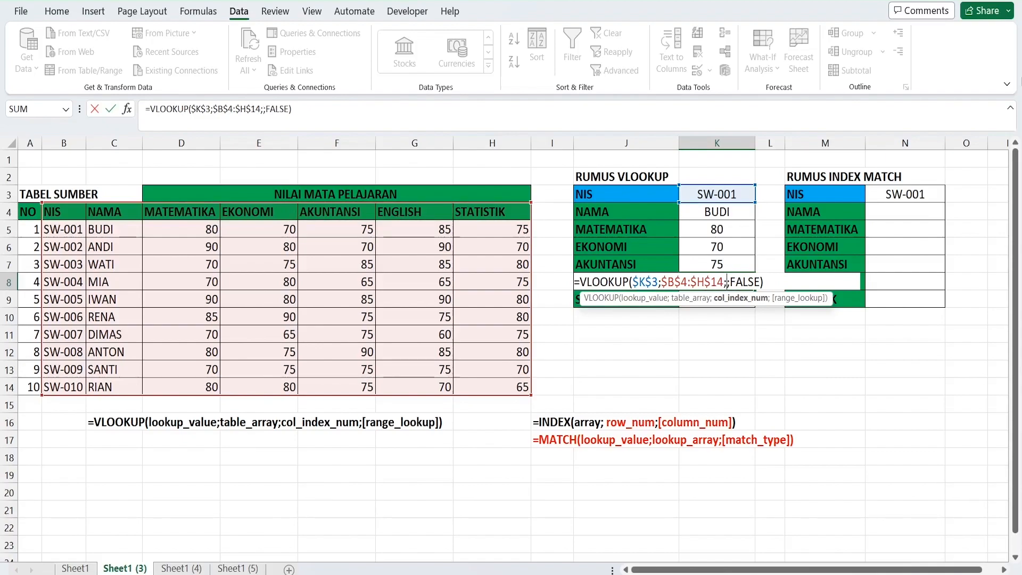
type("6")
key("Return")
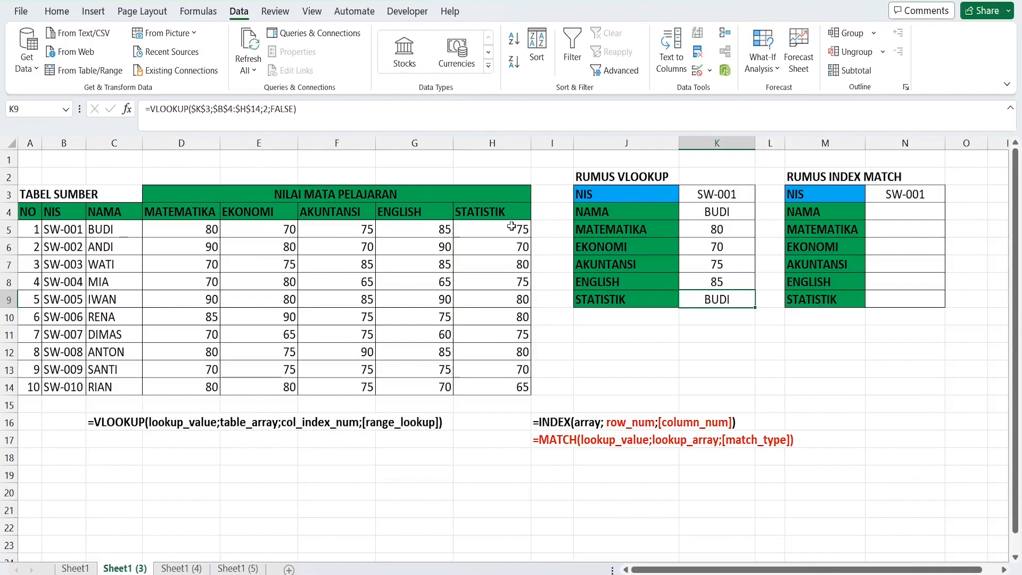
Set the column index of the STATISTIK lookup formula in K9 to 7
double_click(732, 298)
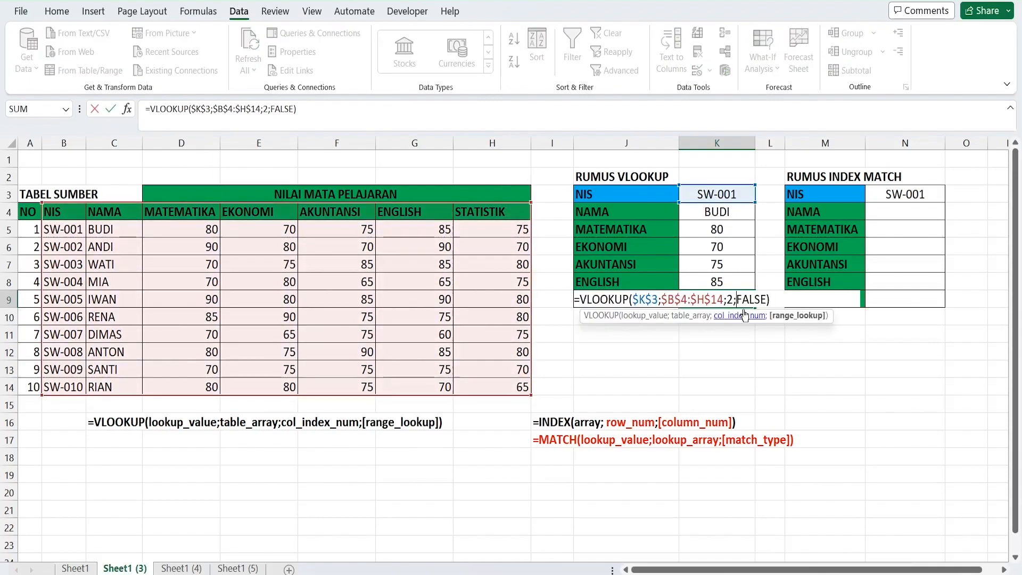
key("BackSpace")
type("7")
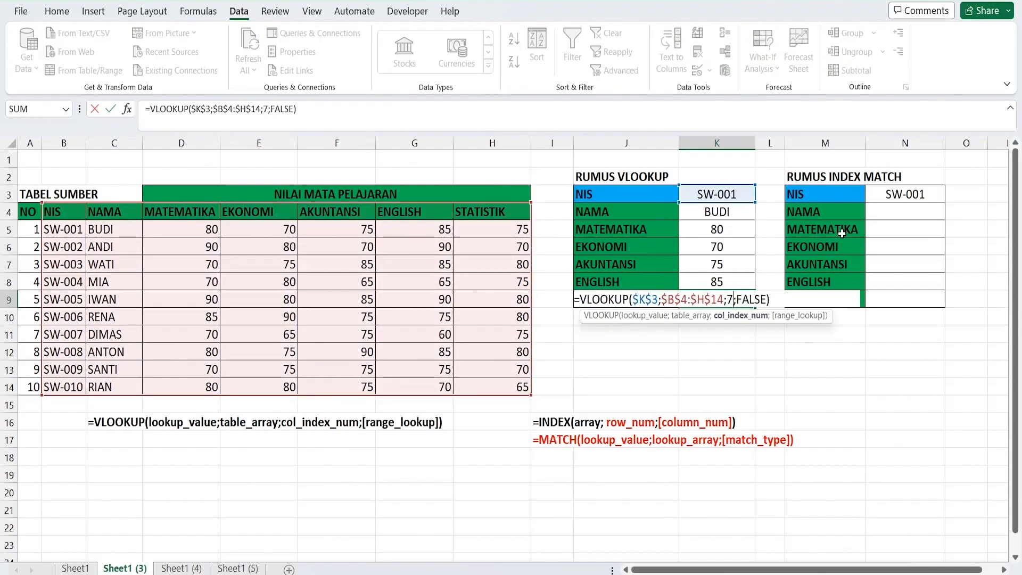
key("Return")
Replace the NIS in K3 of the VLOOKUP table with the third student's NIS
left_click(736, 198)
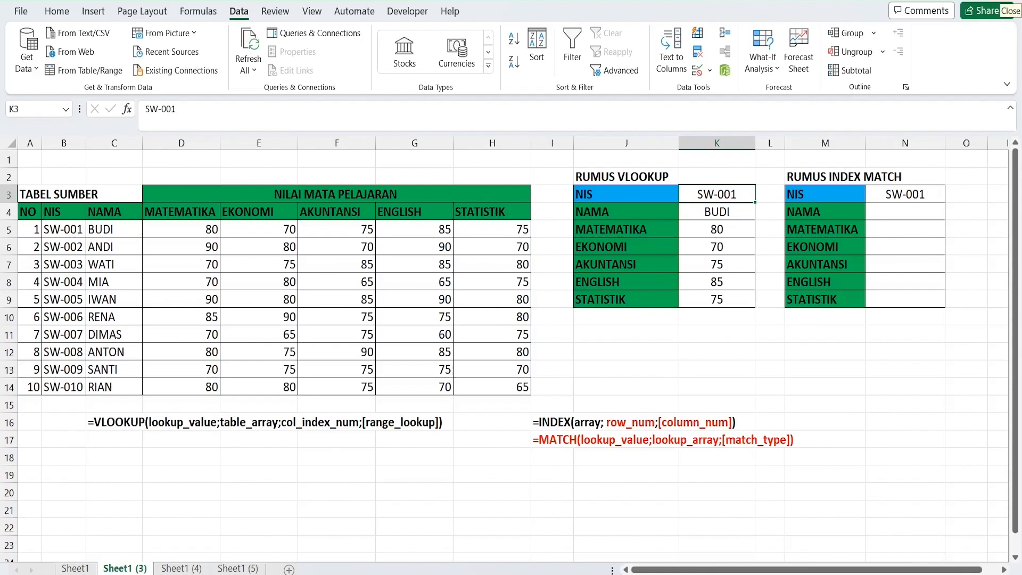
type("SW-003")
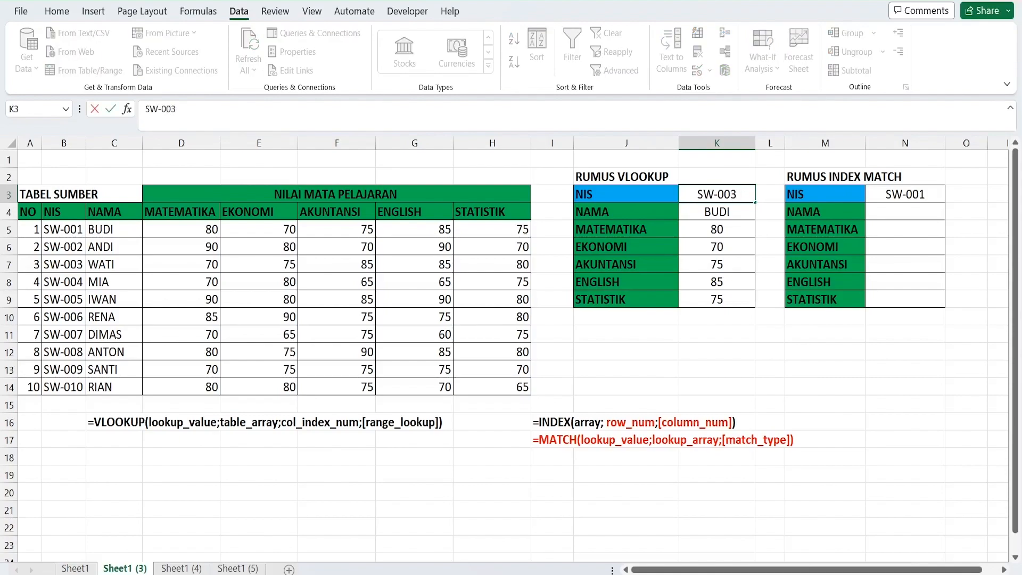
key("Return")
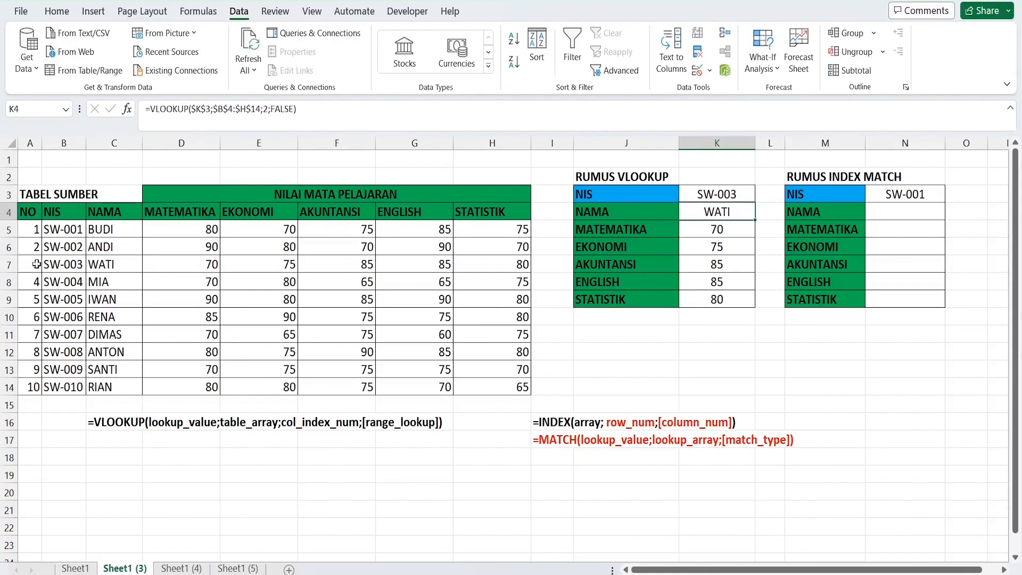
Compare the VLOOKUP results with the third student's name and subject scores in row 7 of the source table
left_click(80, 269)
left_click(129, 265)
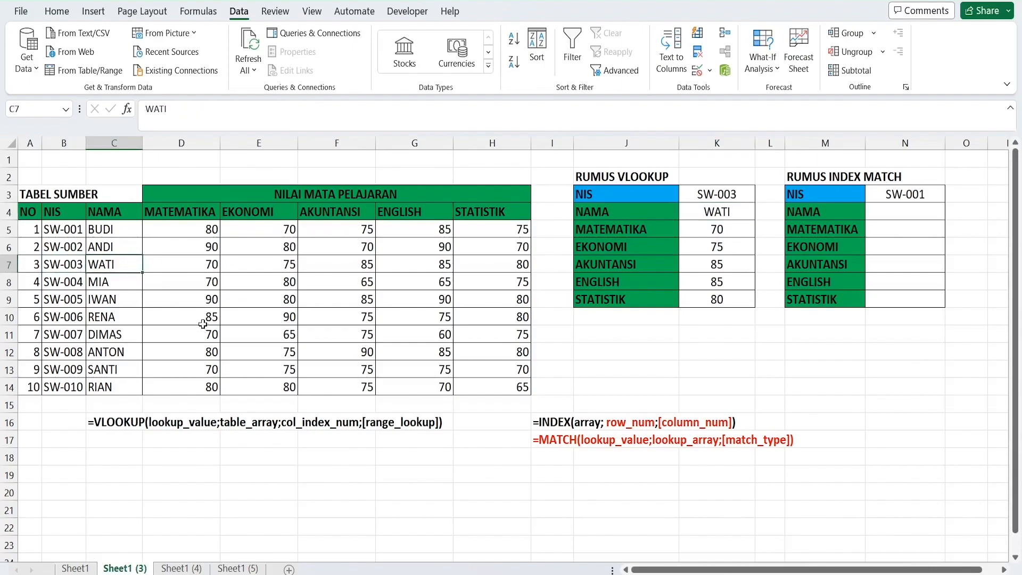
left_click(182, 265)
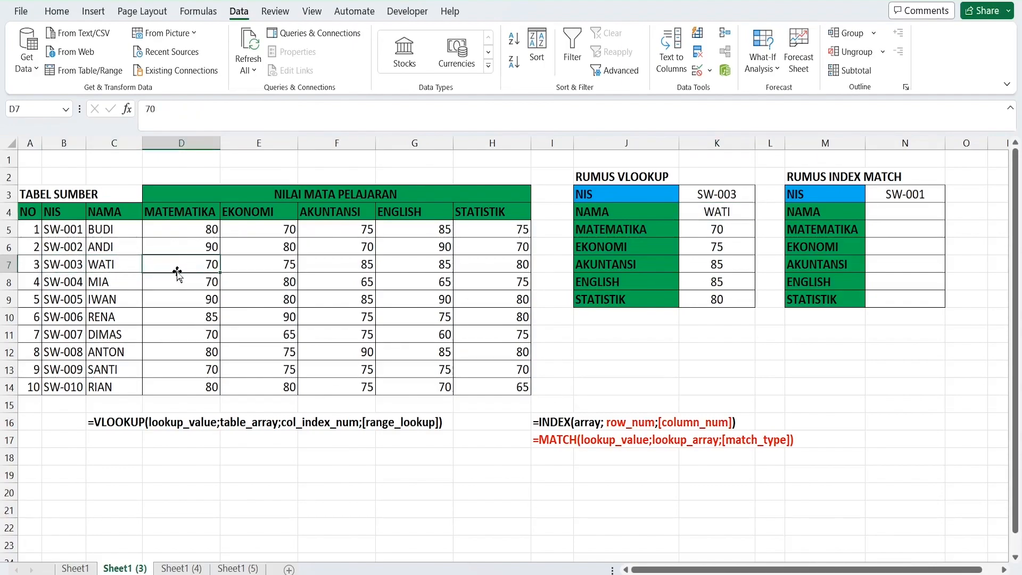
left_click(250, 263)
left_click(329, 268)
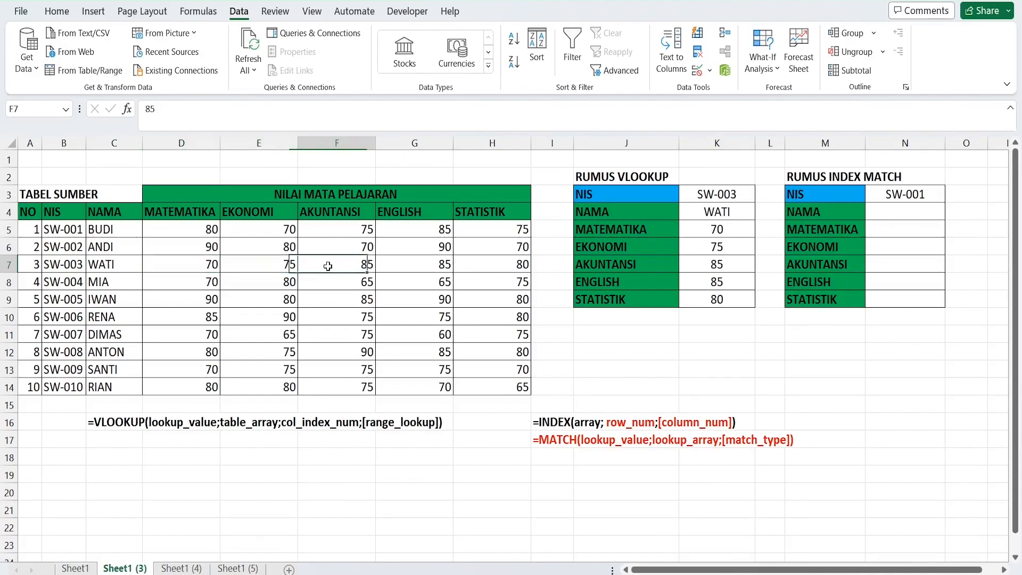
left_click(408, 269)
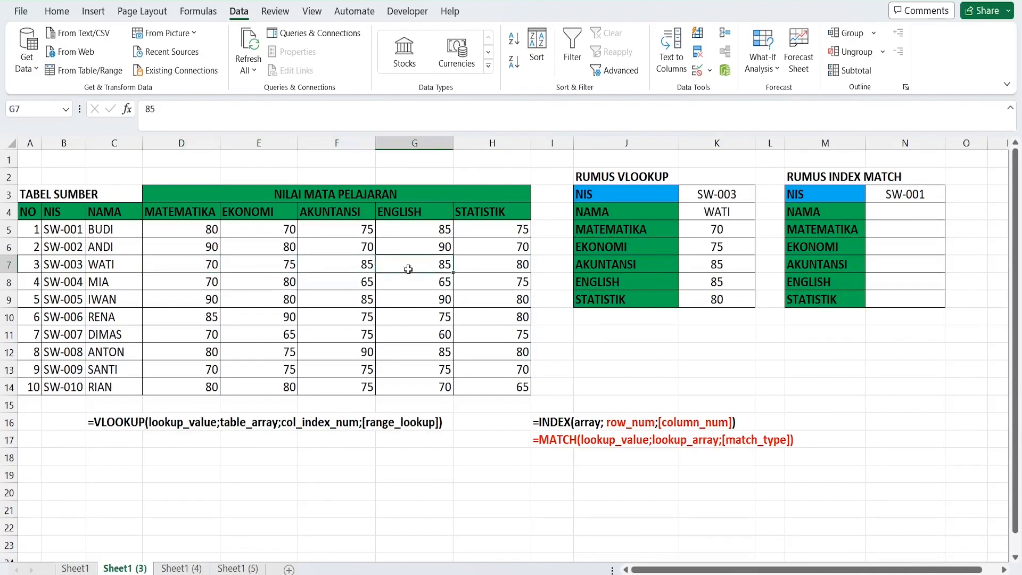
left_click(474, 269)
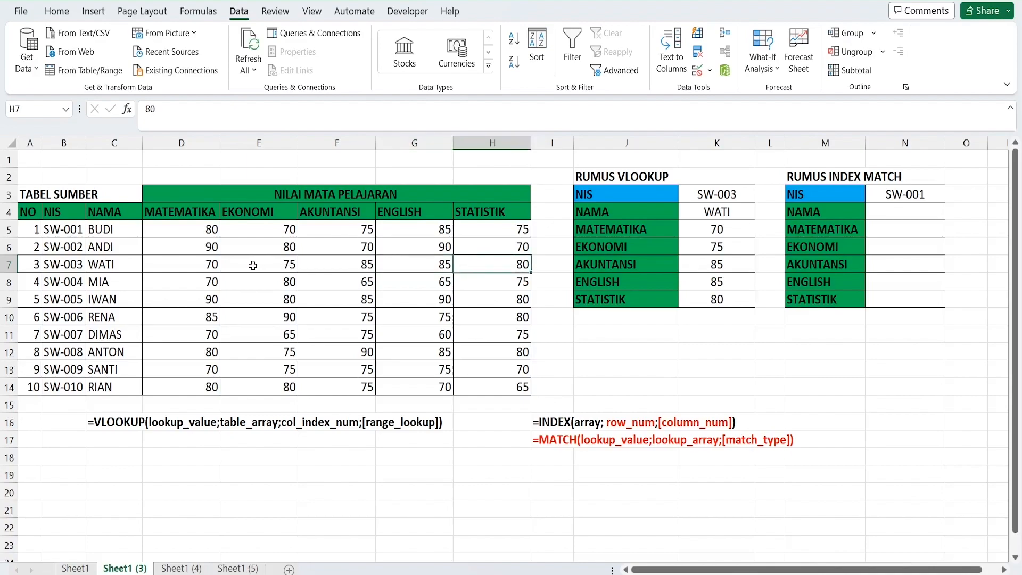
left_click_drag(679, 142, 683, 206)
Examine the empty NAMA cell of the INDEX MATCH table and the INDEX and MATCH syntax notes in I16 and I17
left_click(809, 178)
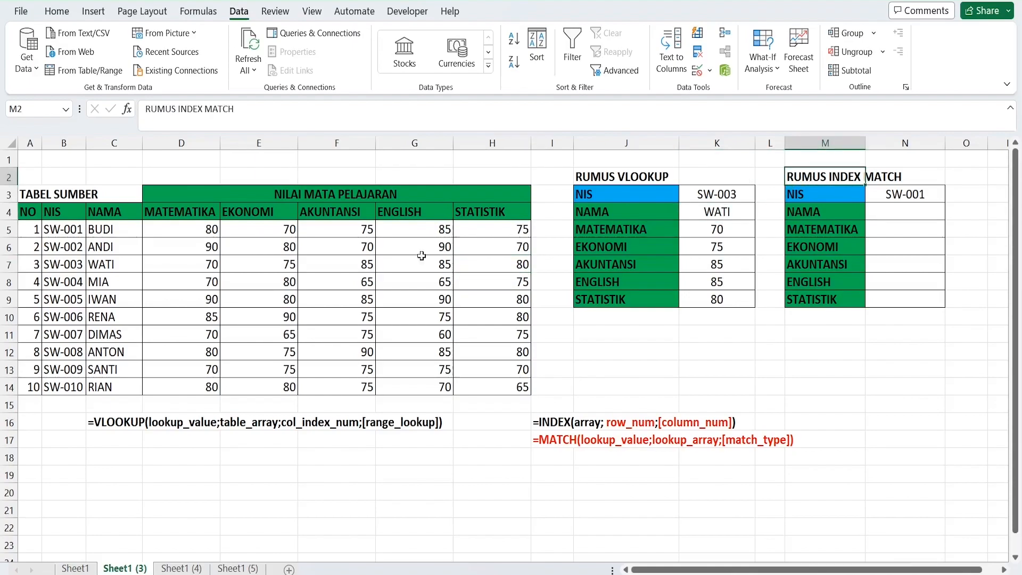
left_click(898, 217)
left_click(729, 210)
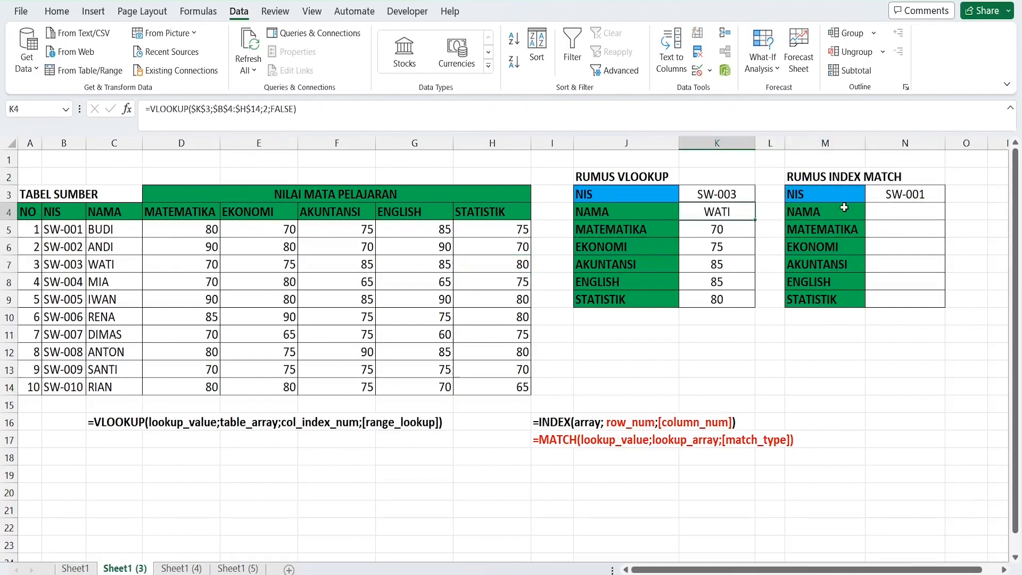
left_click(925, 210)
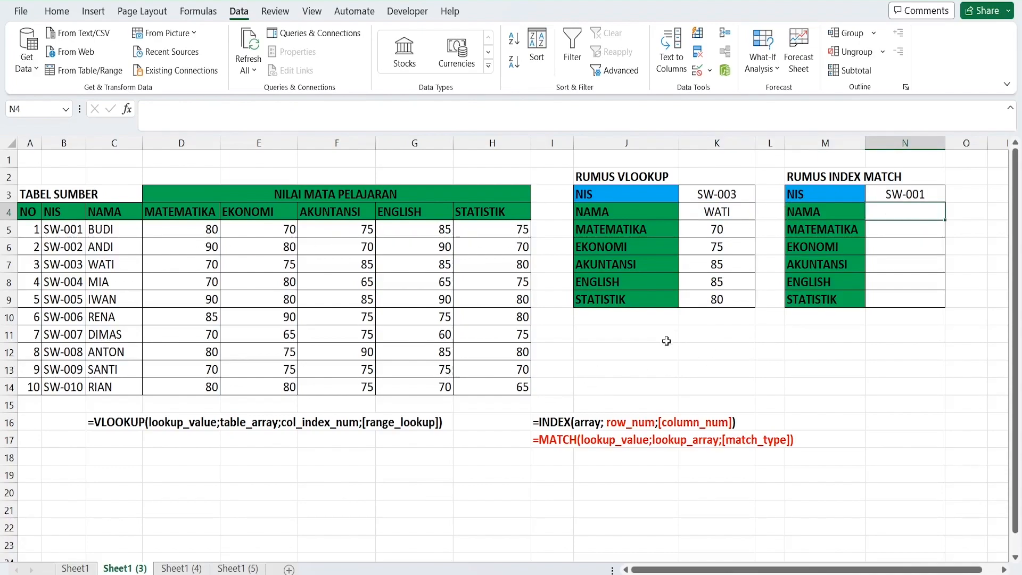
left_click(635, 355)
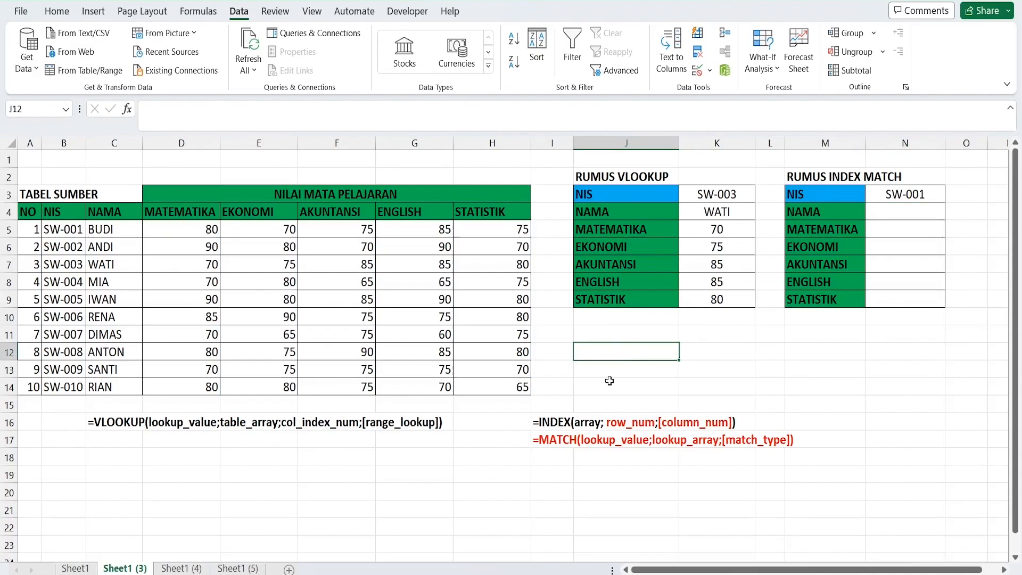
left_click(550, 440)
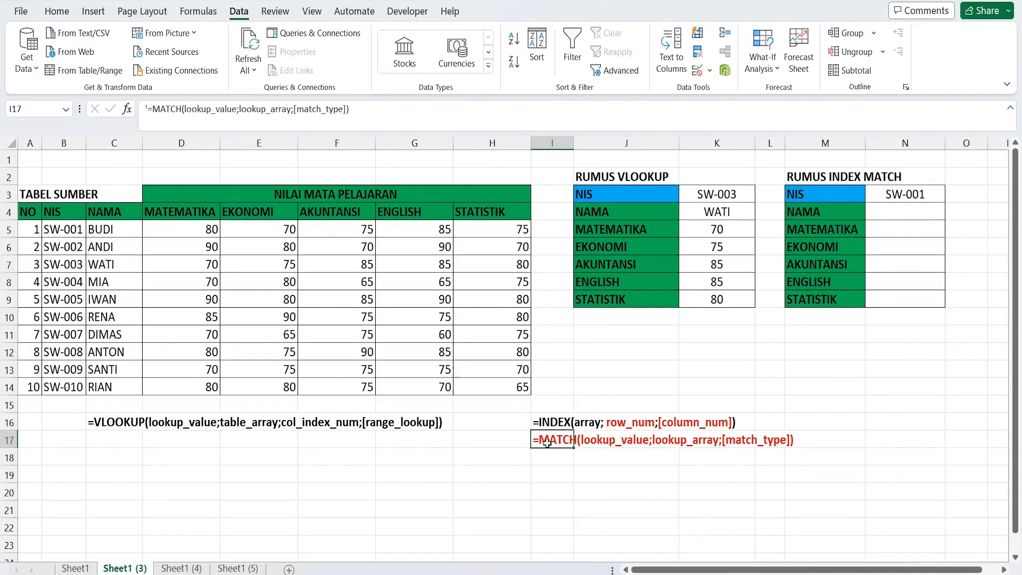
left_click(554, 426)
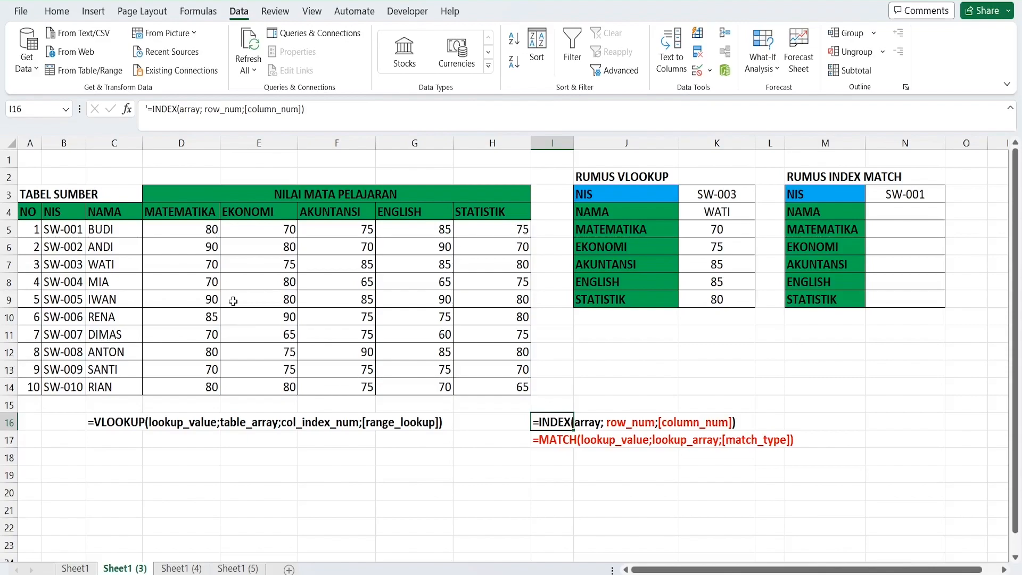
Highlight the seventh student's EKONOMI score in E11 with a light green fill
left_click(170, 336)
left_click(247, 337)
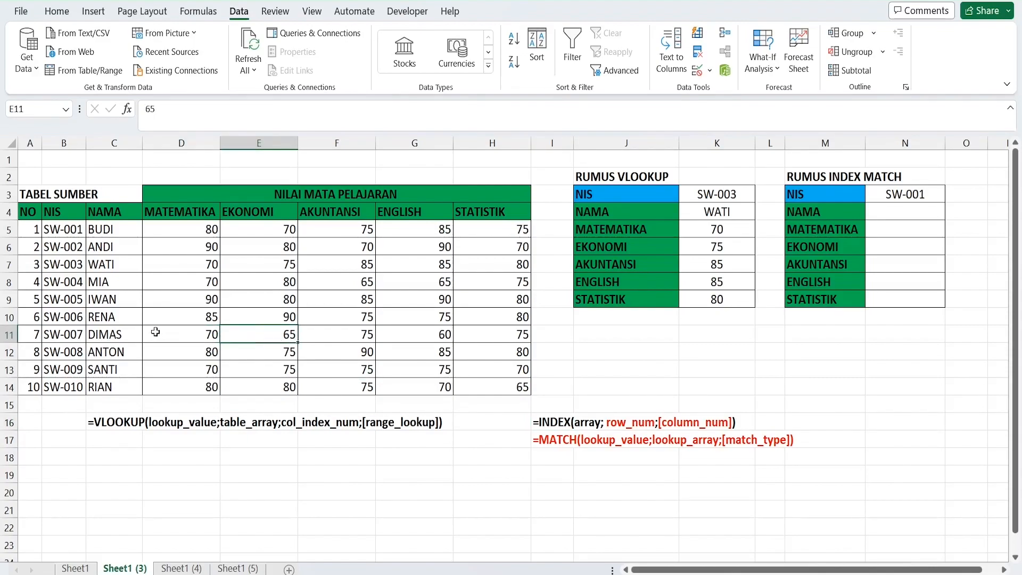
left_click(123, 332)
left_click(253, 331)
left_click(57, 11)
left_click(215, 62)
left_click(229, 62)
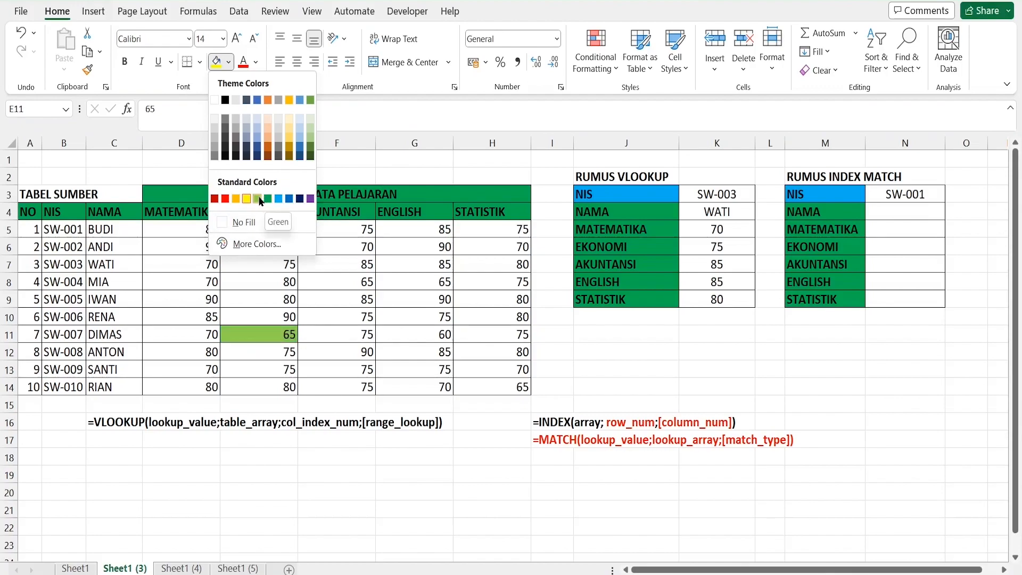
left_click(260, 199)
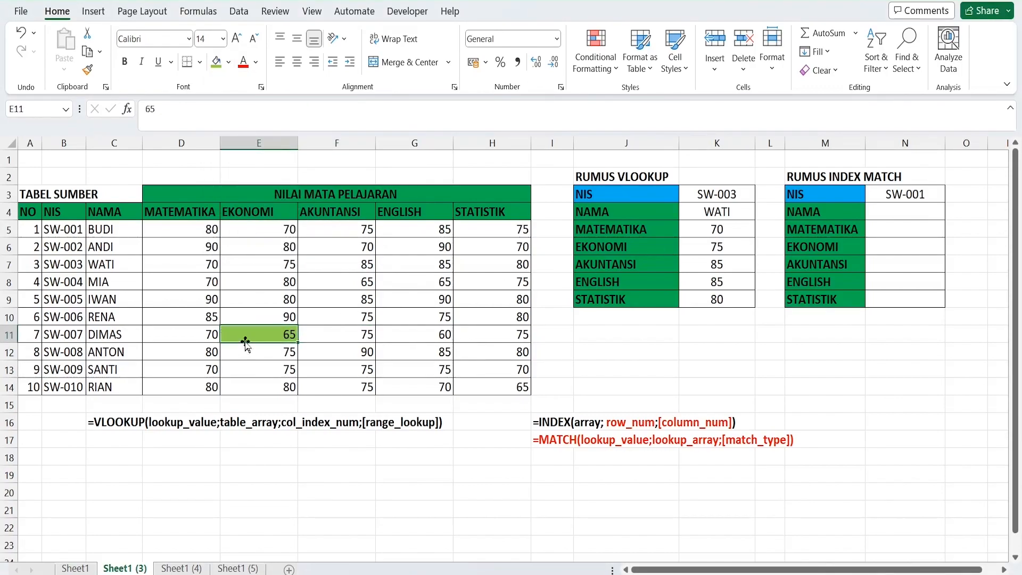
Enter =INDEX(A4:H14;8;5) in J13 to retrieve the highlighted EKONOMI score
left_click(628, 369)
type("=")
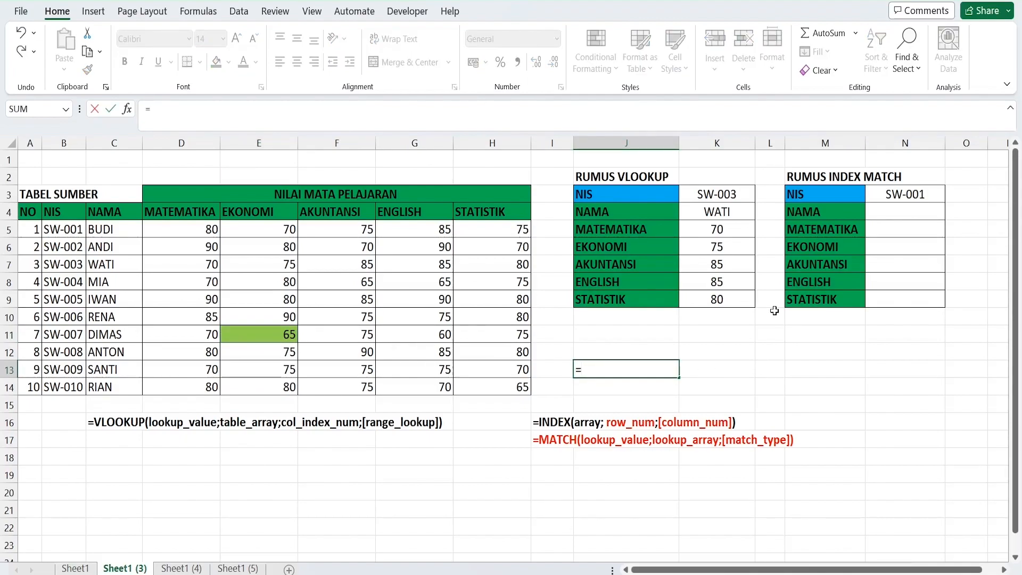
type("INDEX(")
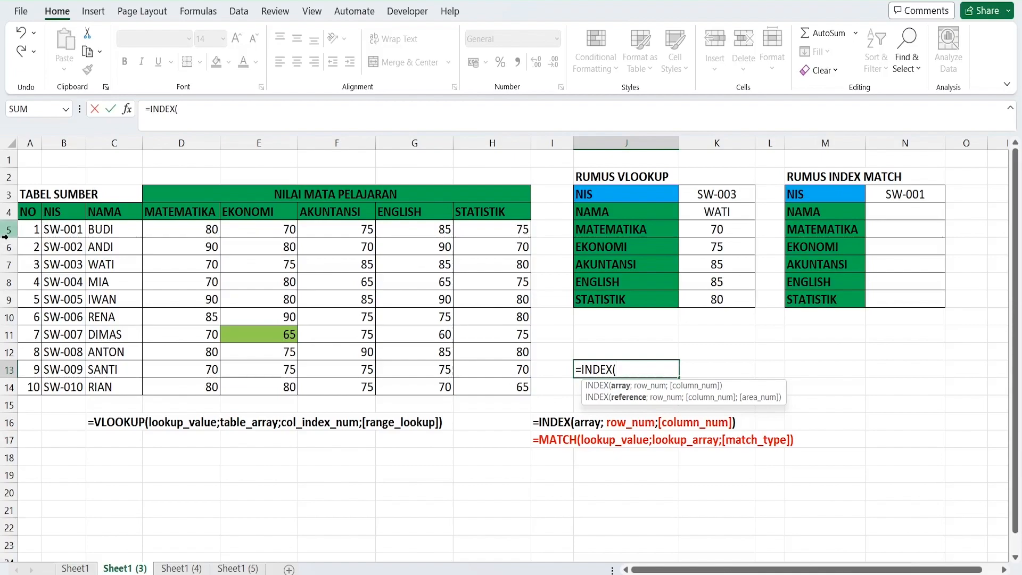
left_click_drag(29, 215, 497, 380)
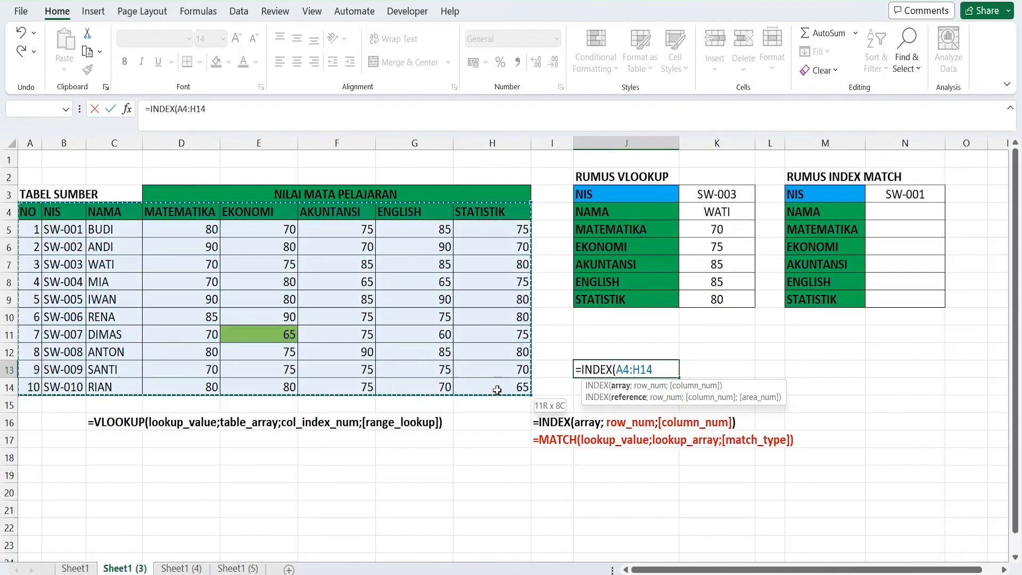
type(";")
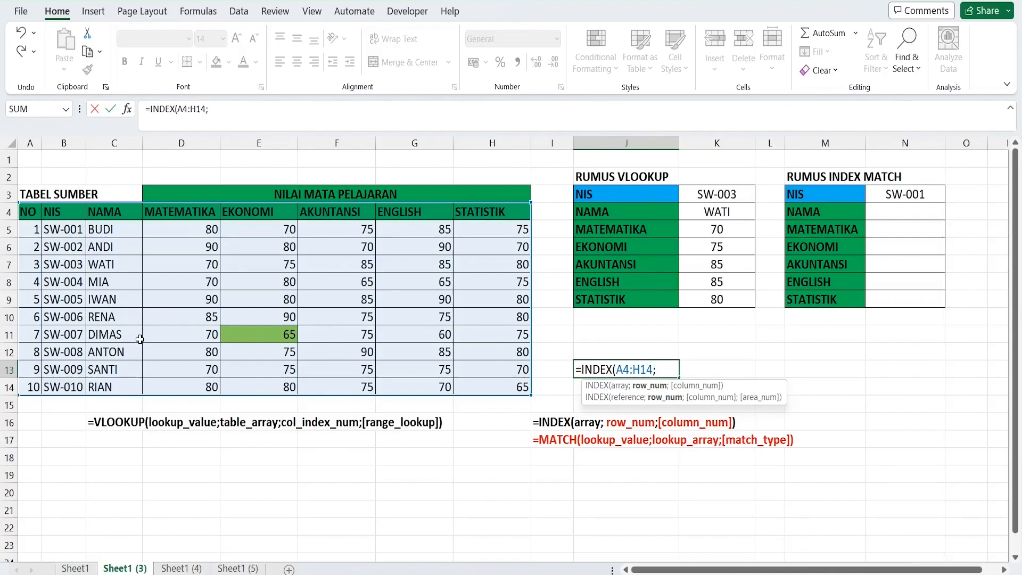
type("8;5")
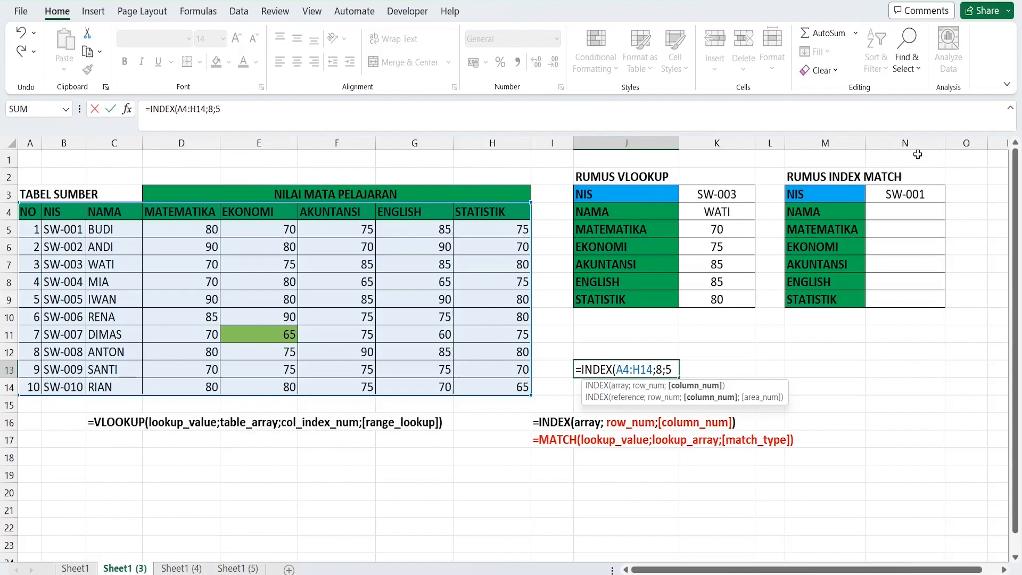
key("Return")
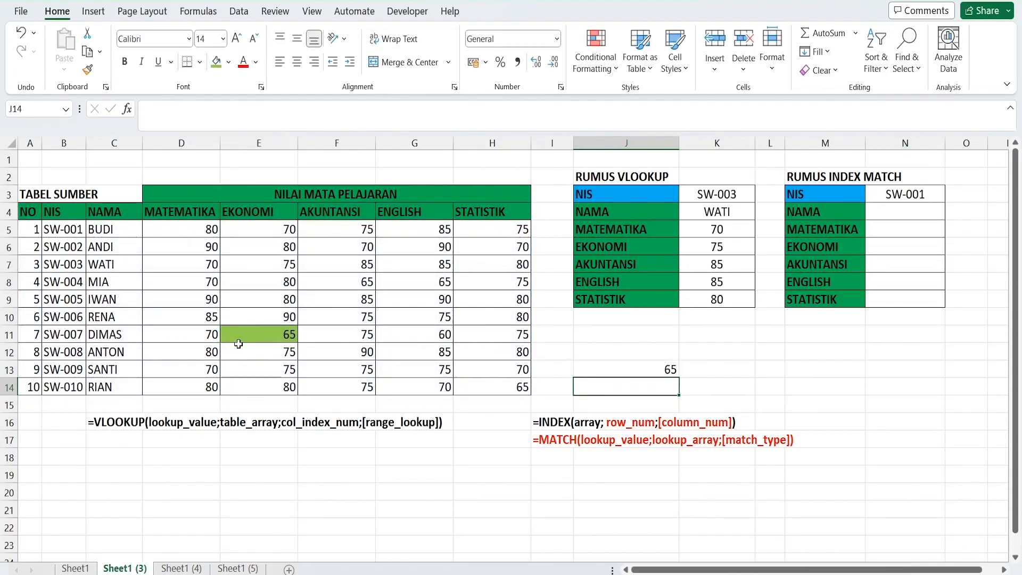
Check the INDEX formula in J13 against highlighted cell E11 and review its row number argument and the NIS cell N3
left_click(638, 365)
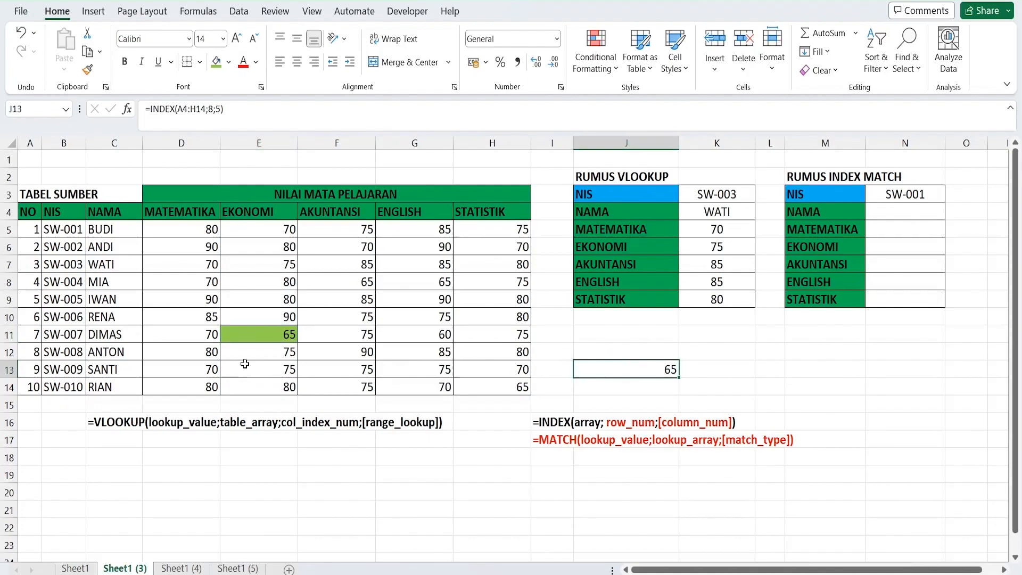
left_click(267, 331)
left_click(890, 211)
left_click(897, 189)
left_click(896, 213)
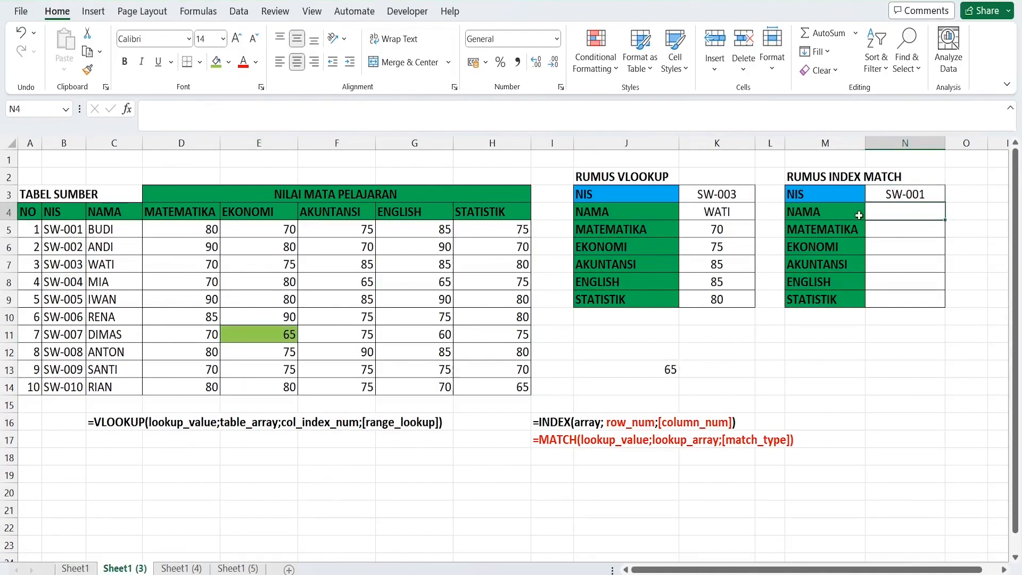
left_click(899, 197)
double_click(651, 368)
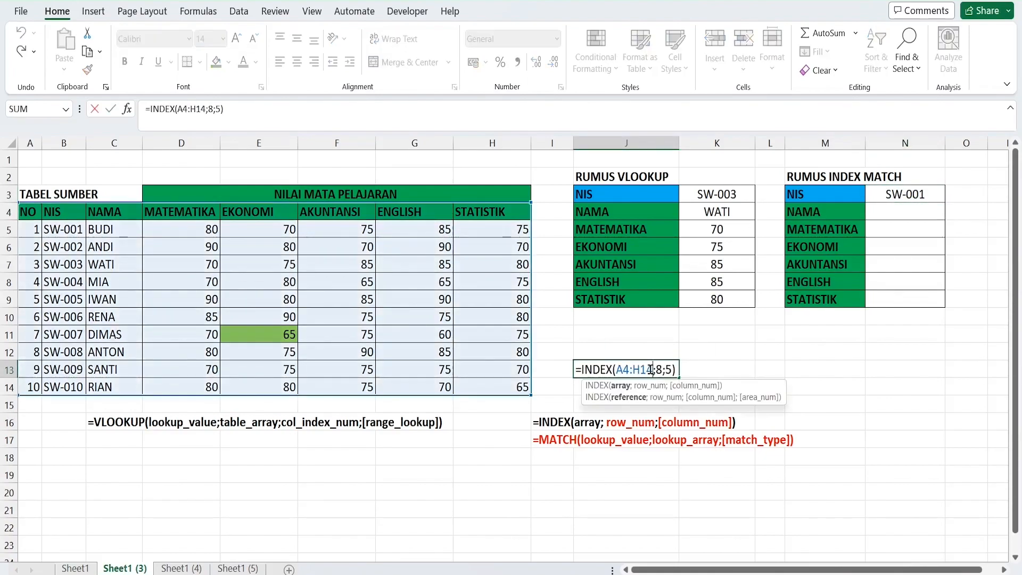
left_click(662, 368)
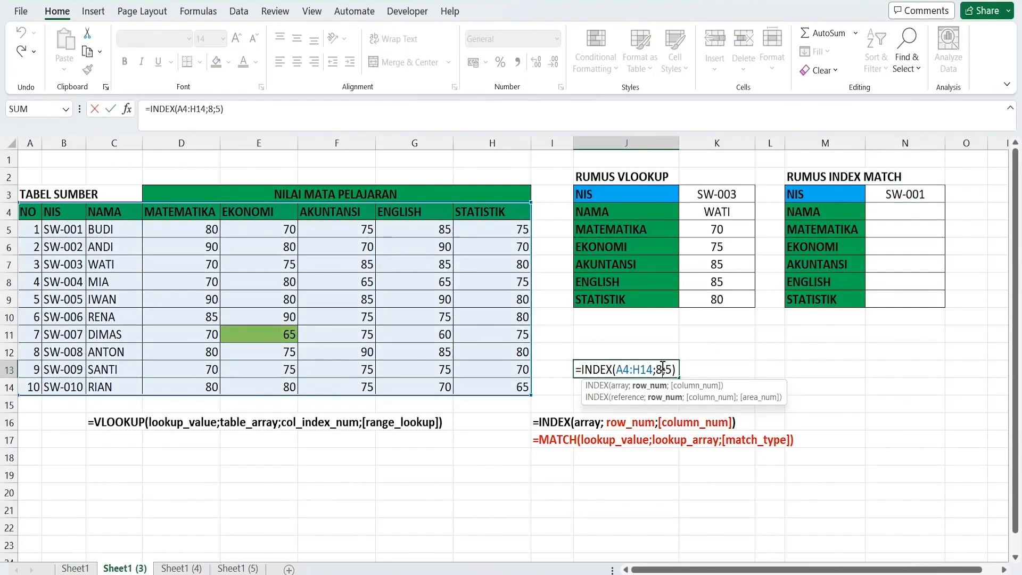
key("Return")
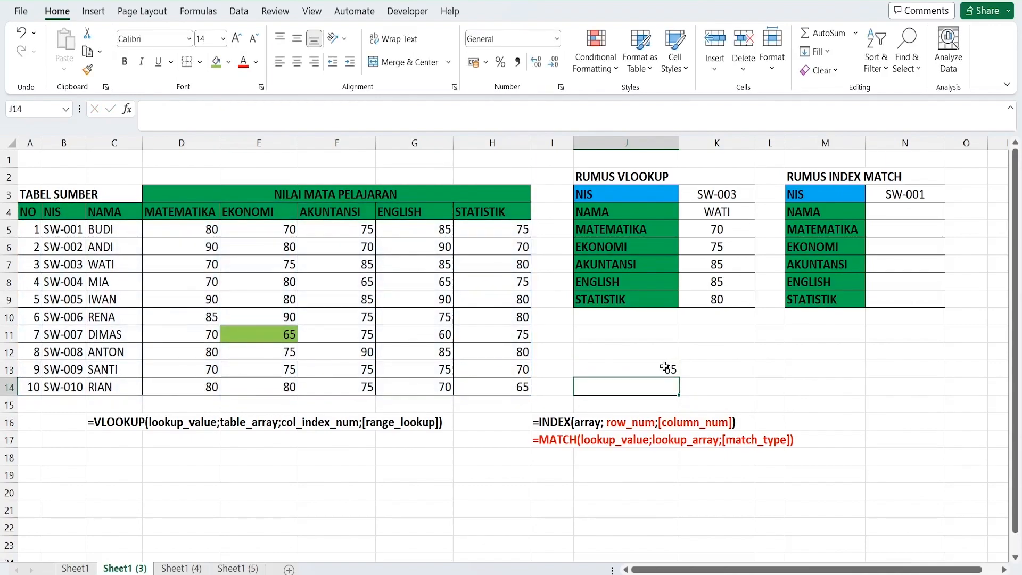
Review the NIS cell N3, the labels in M4:M6 and the INDEX arguments in J13
left_click(912, 191)
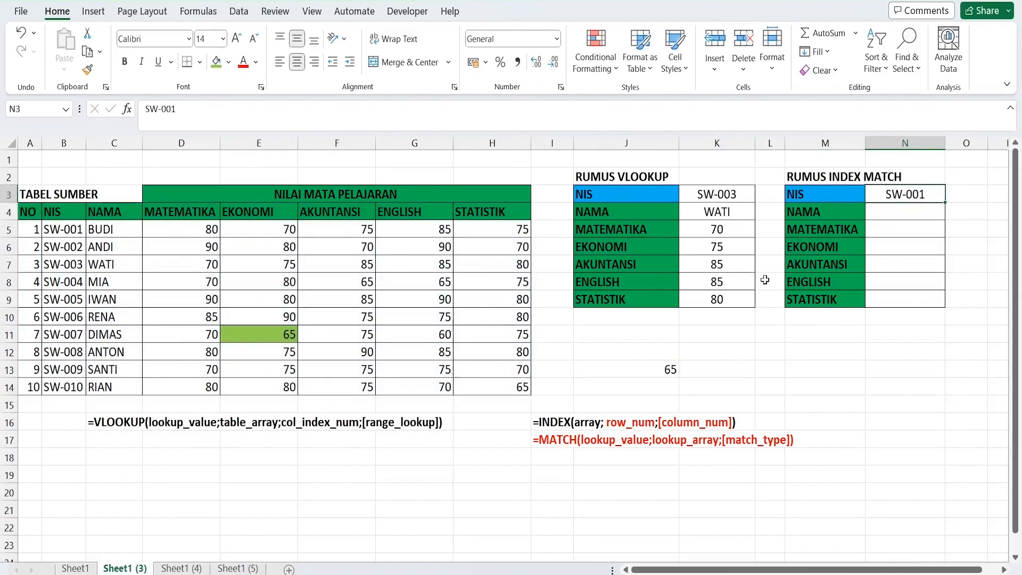
left_click(611, 368)
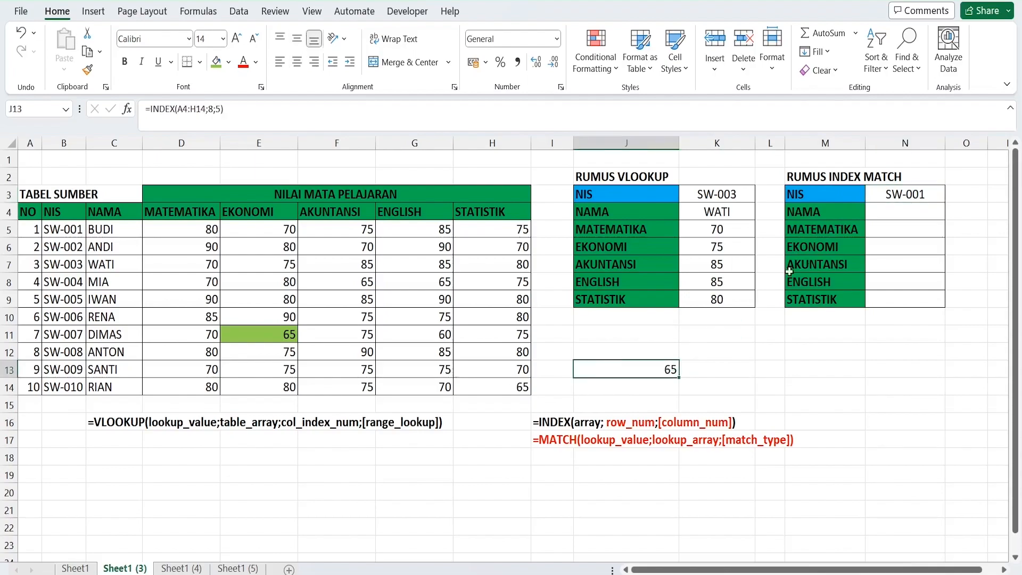
left_click(841, 218)
left_click(848, 231)
left_click(844, 248)
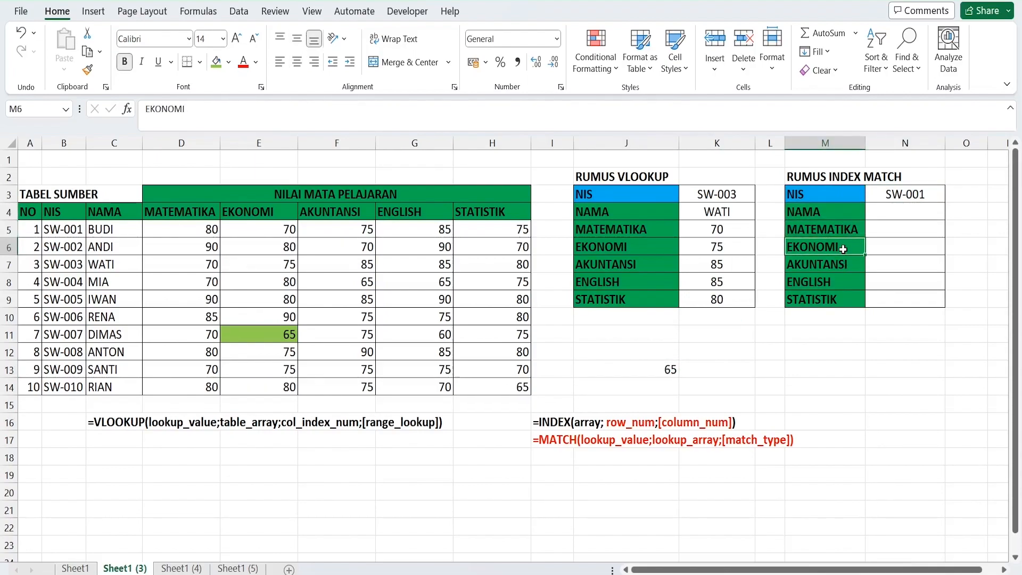
double_click(622, 370)
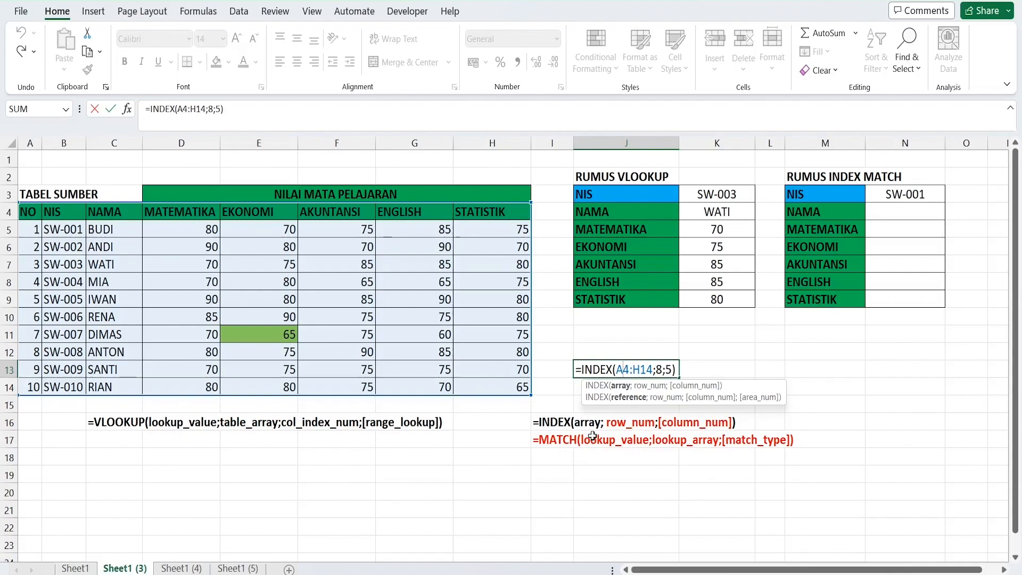
Enter the combined syntax note =INDEKS(array;match;match) as text in I19
left_click(559, 487)
left_click(556, 474)
type("'-")
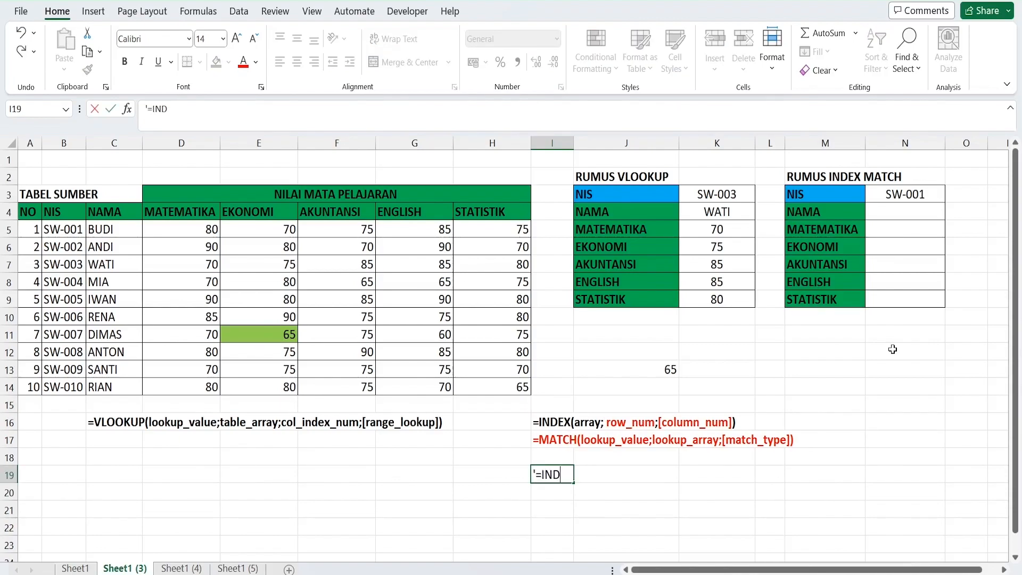
type("INDEX")
key("BackSpace")
type("KS(array;")
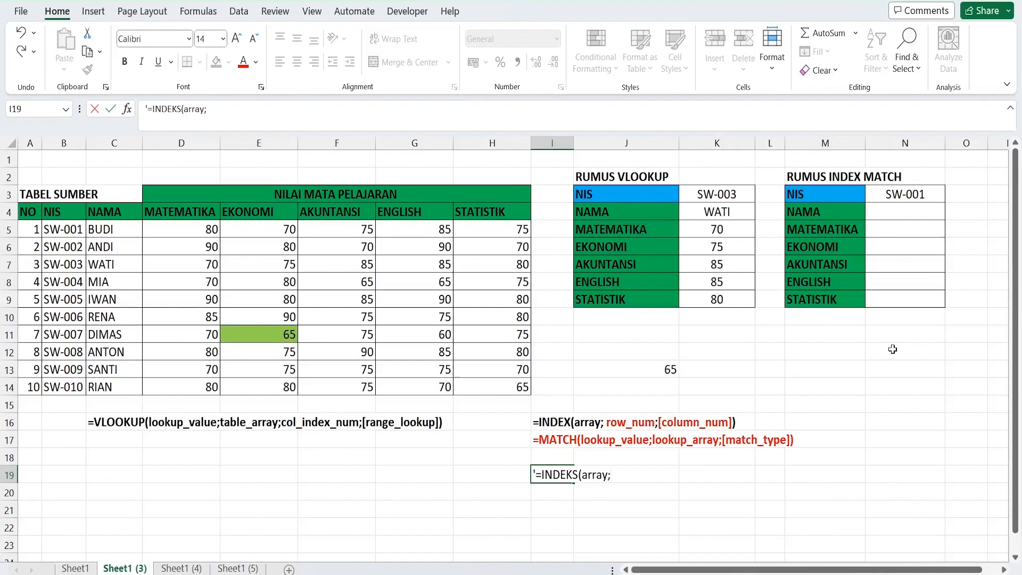
type("match;match")
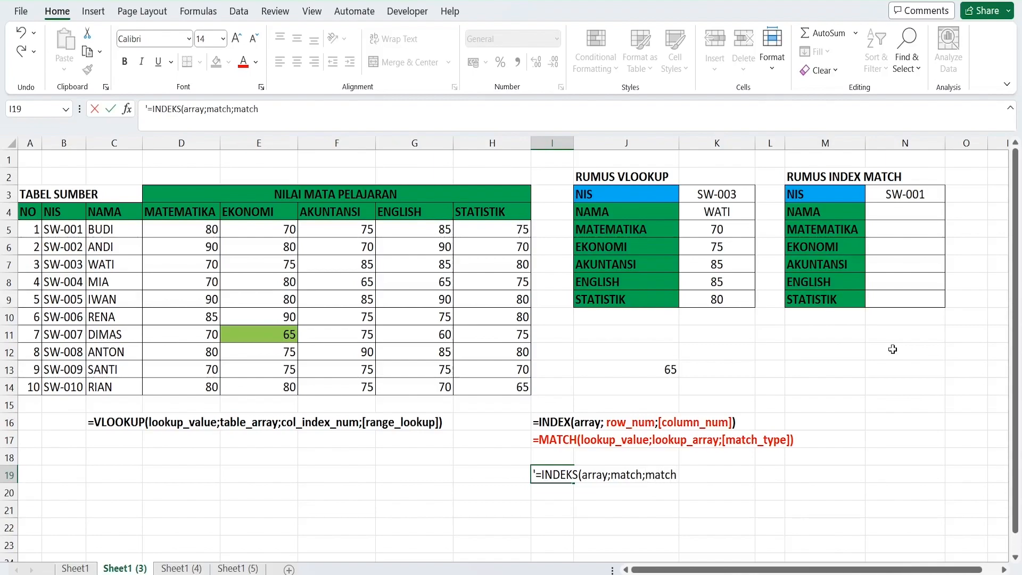
key("Return")
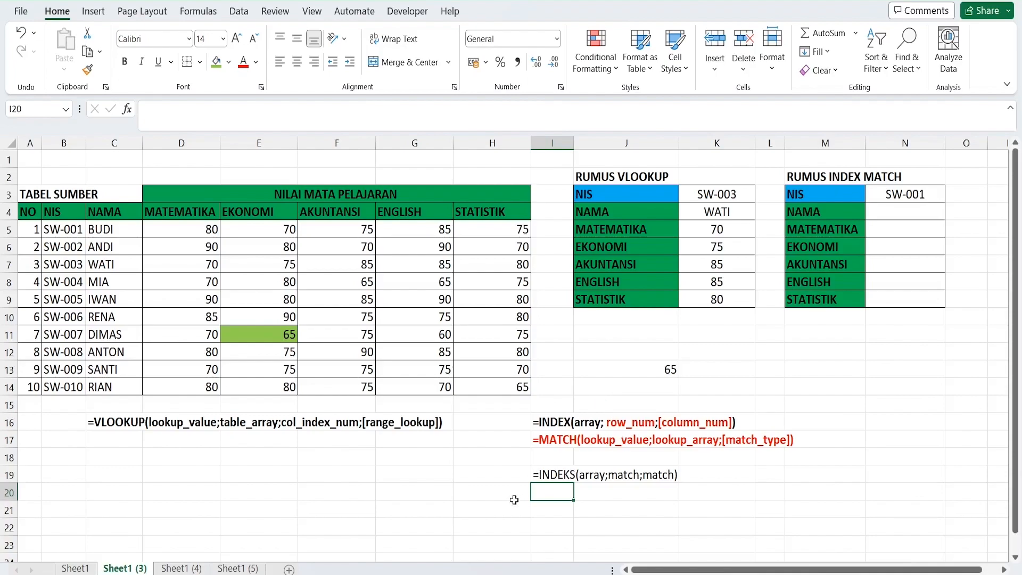
Start an INDEX formula in the NAMA cell N4 with the absolute source table $A$4:$H$14 as its array
left_click(561, 443)
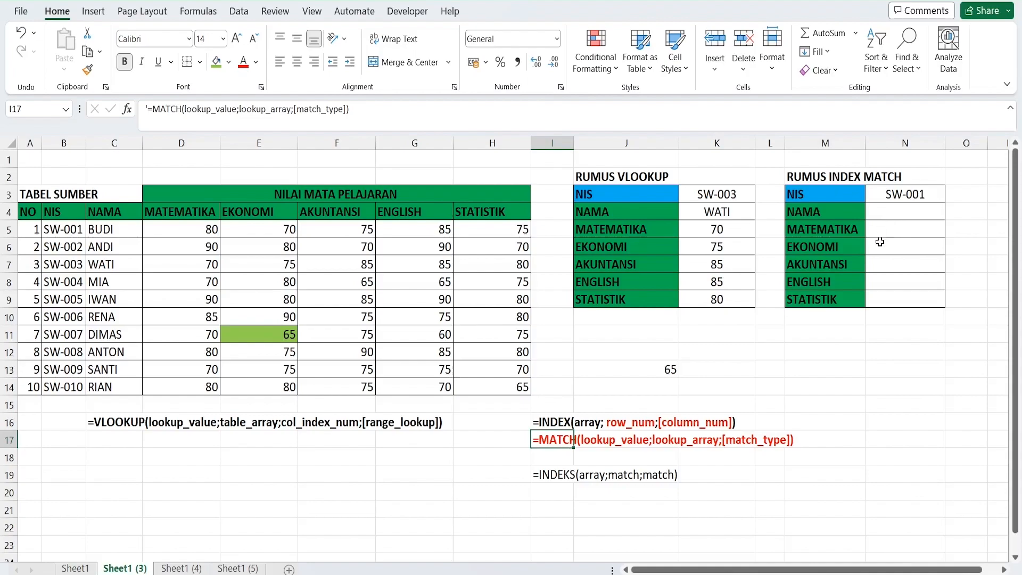
left_click(897, 198)
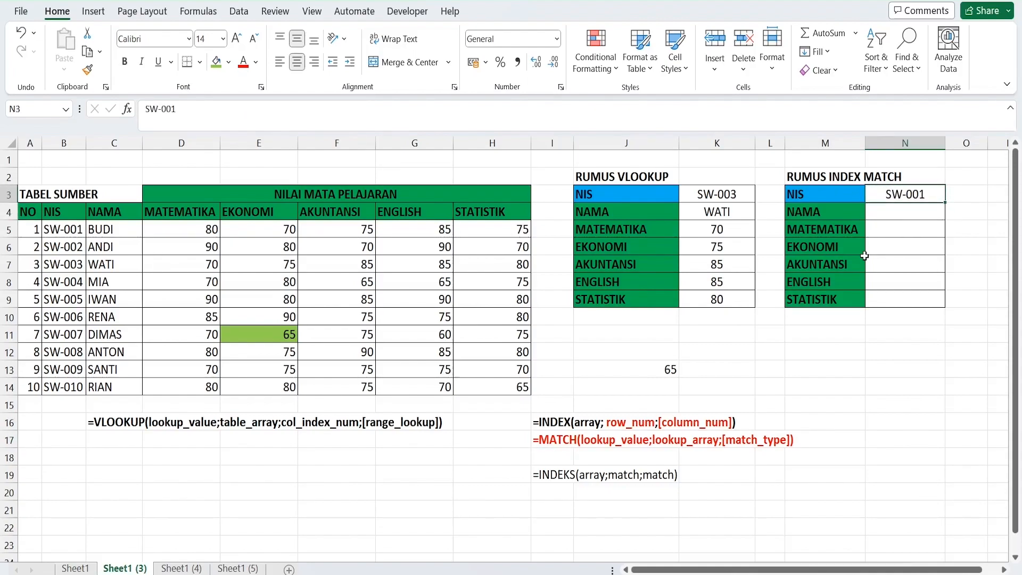
left_click_drag(894, 214, 905, 299)
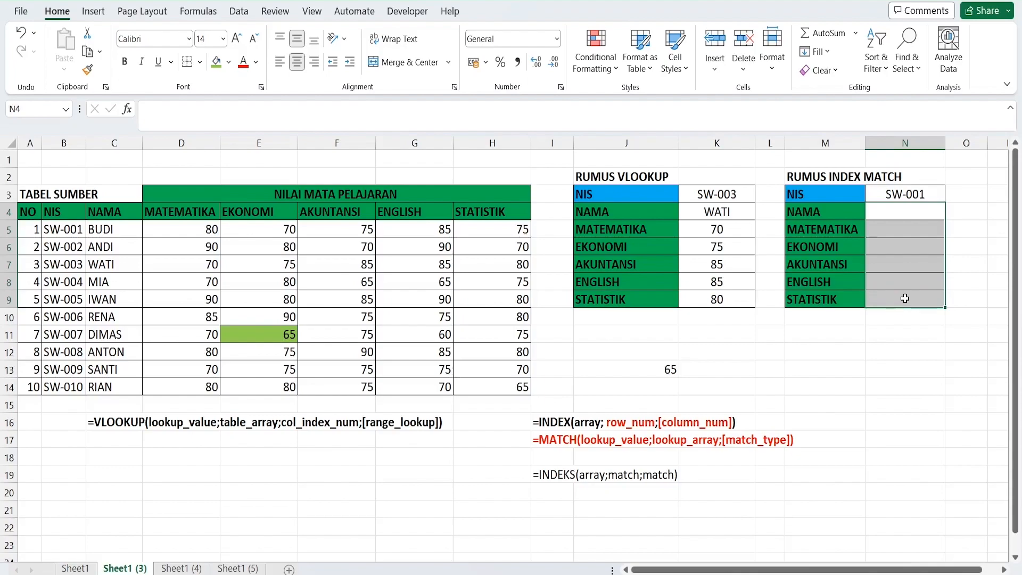
left_click(876, 212)
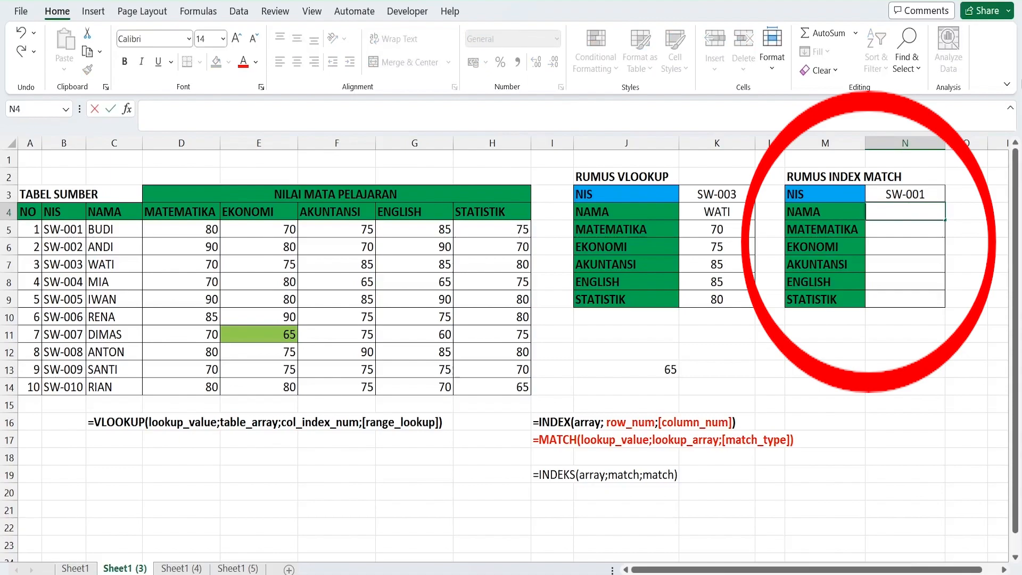
type("=INDEX")
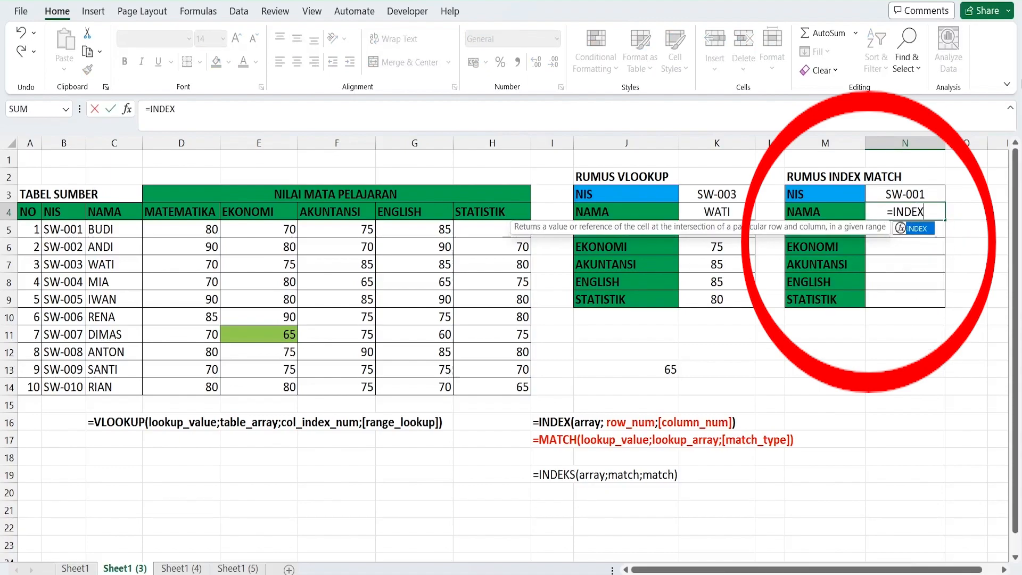
type("(")
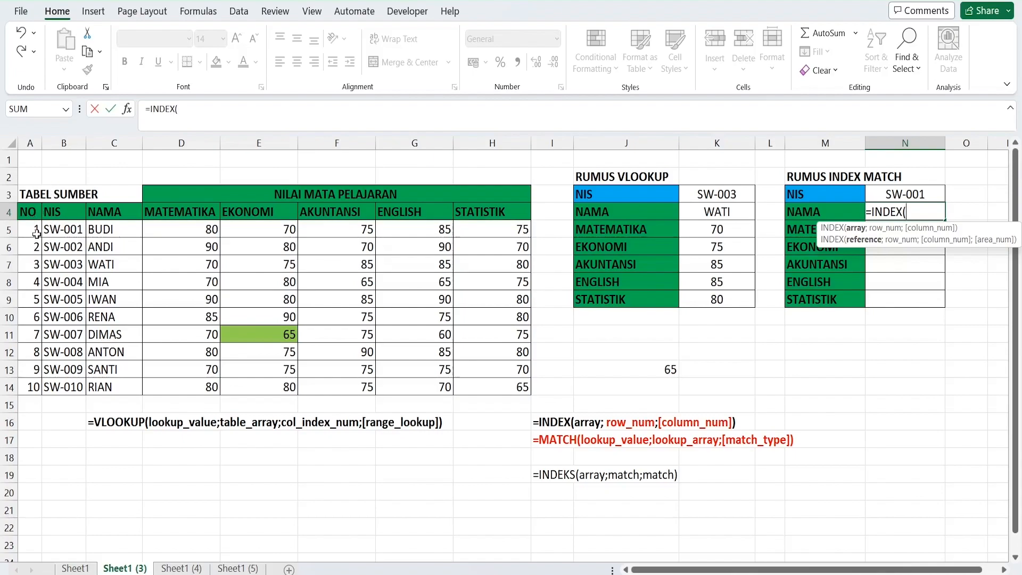
left_click_drag(36, 216, 517, 380)
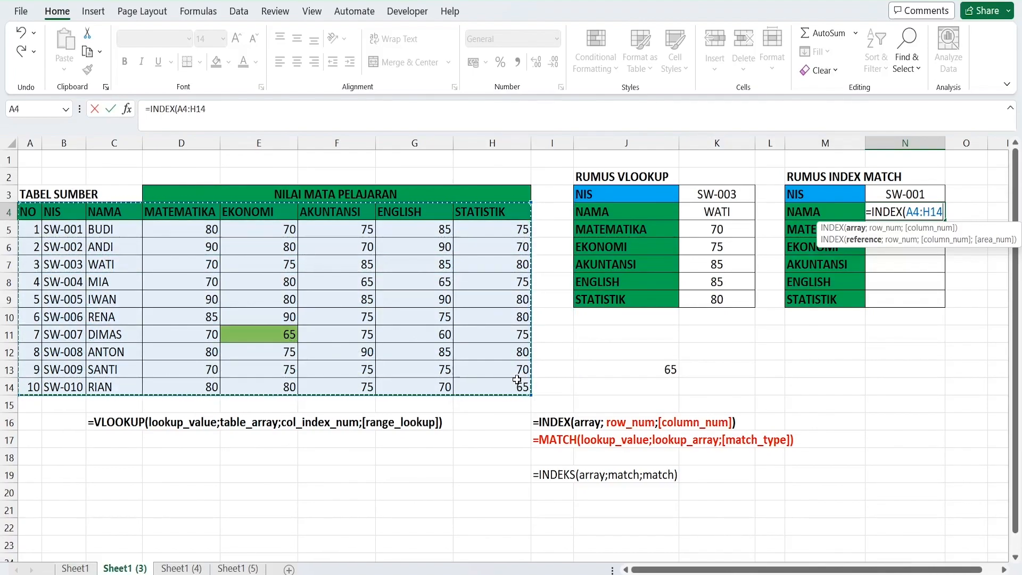
key("F4")
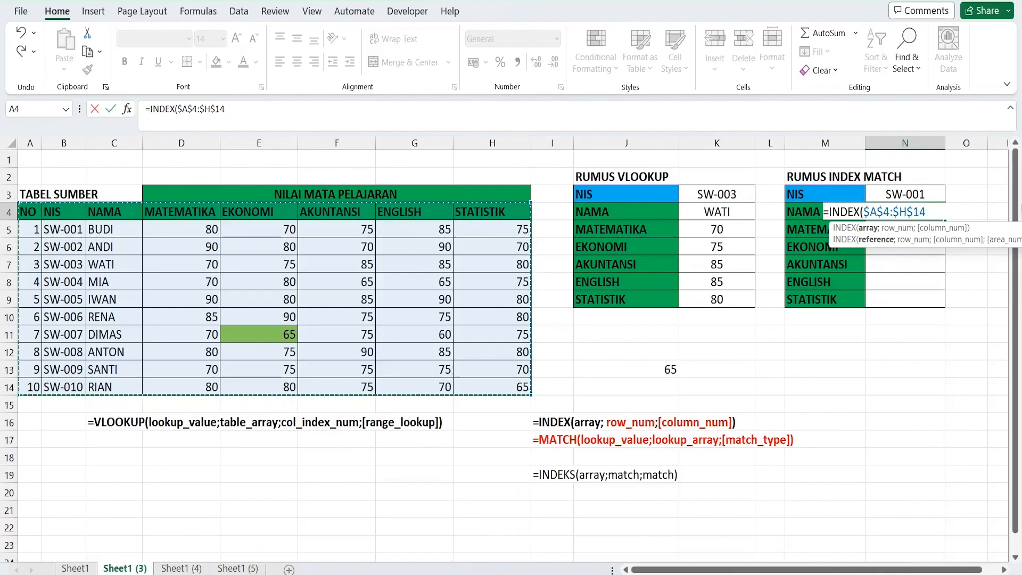
type(";")
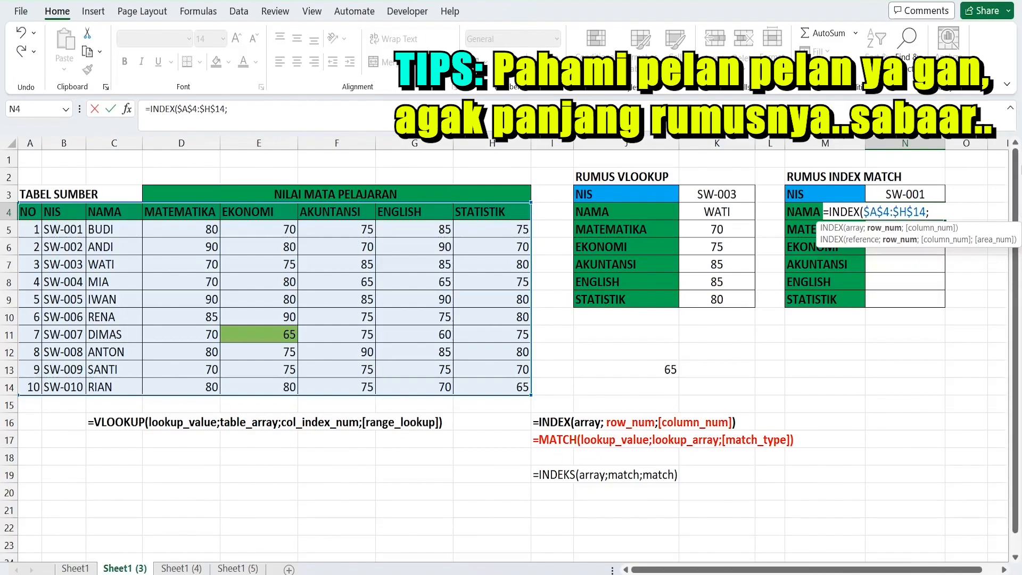
Add MATCH($N$3;$B$4:$B$14;0) as the row number argument of the INDEX formula in N4
type("MATCH(")
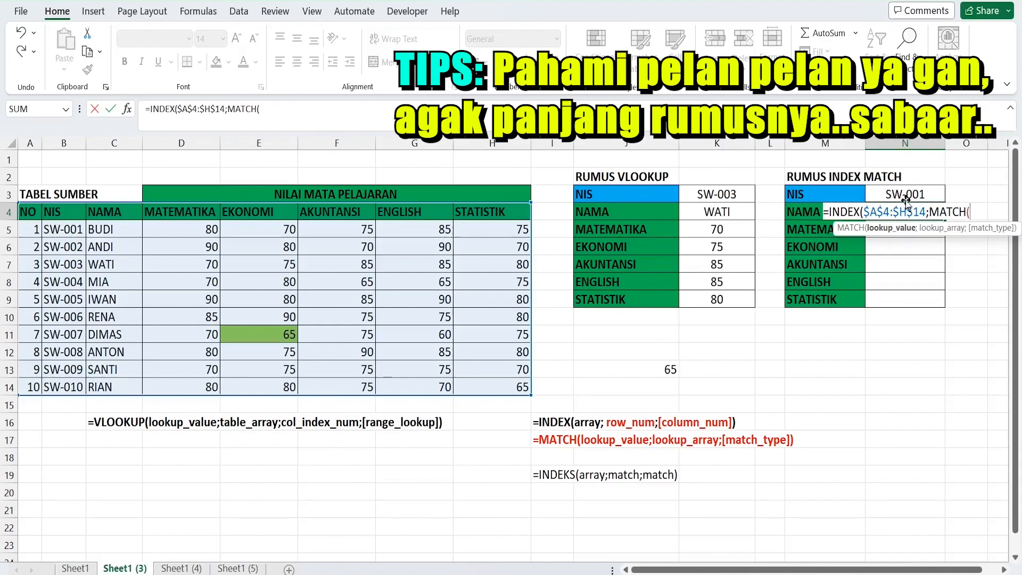
left_click(938, 193)
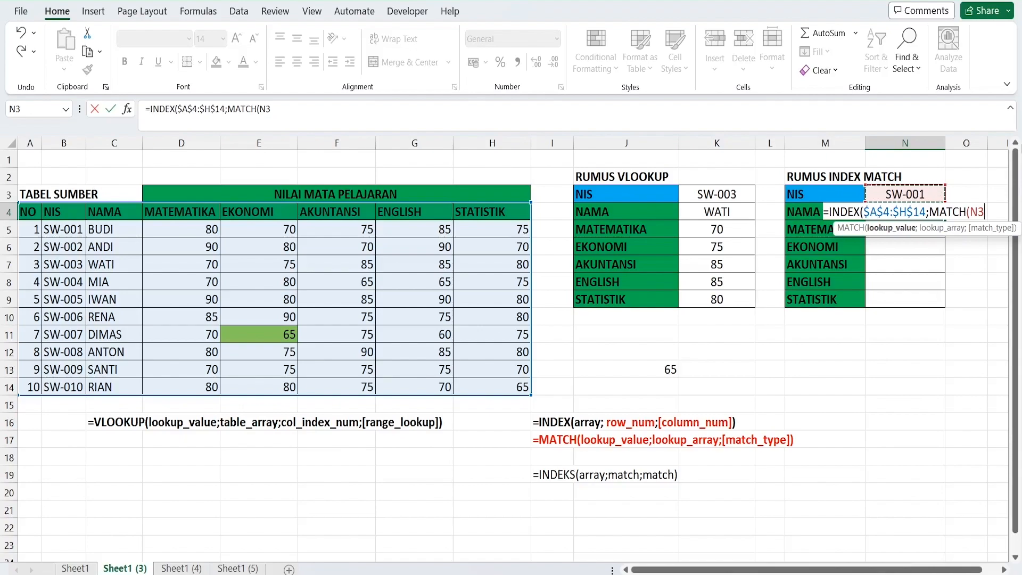
key("F4")
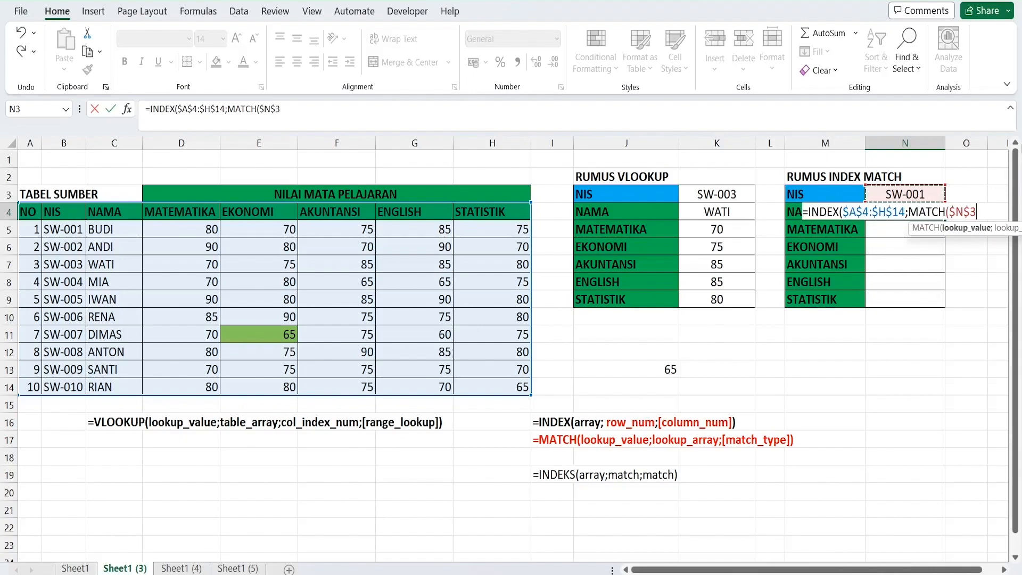
type(";")
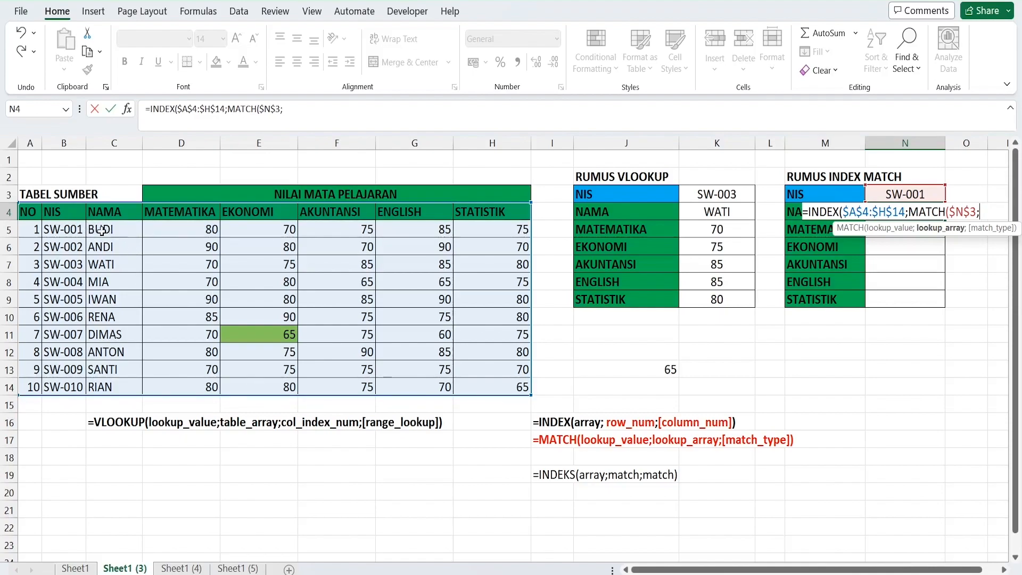
left_click_drag(66, 212, 72, 391)
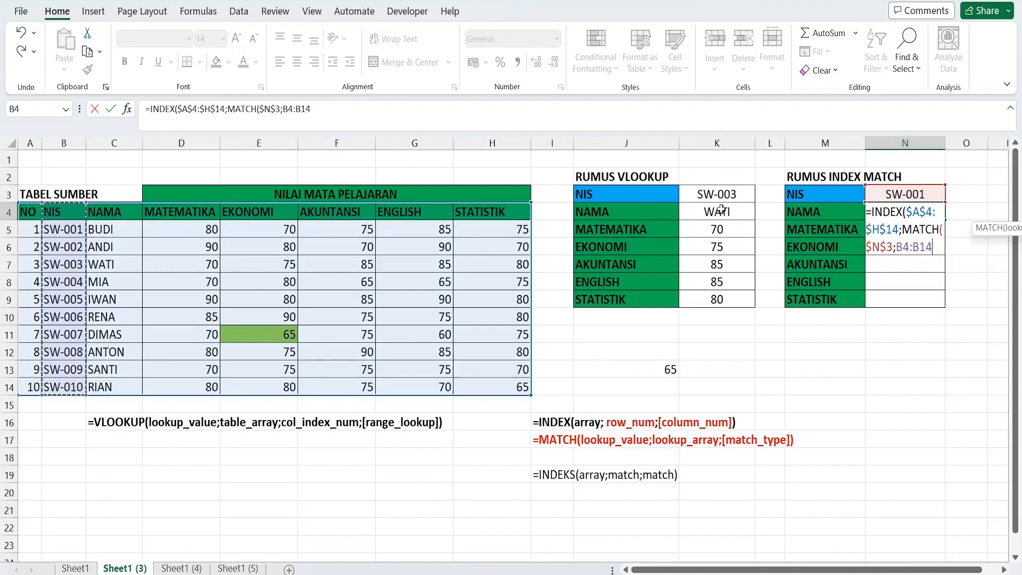
key("F4")
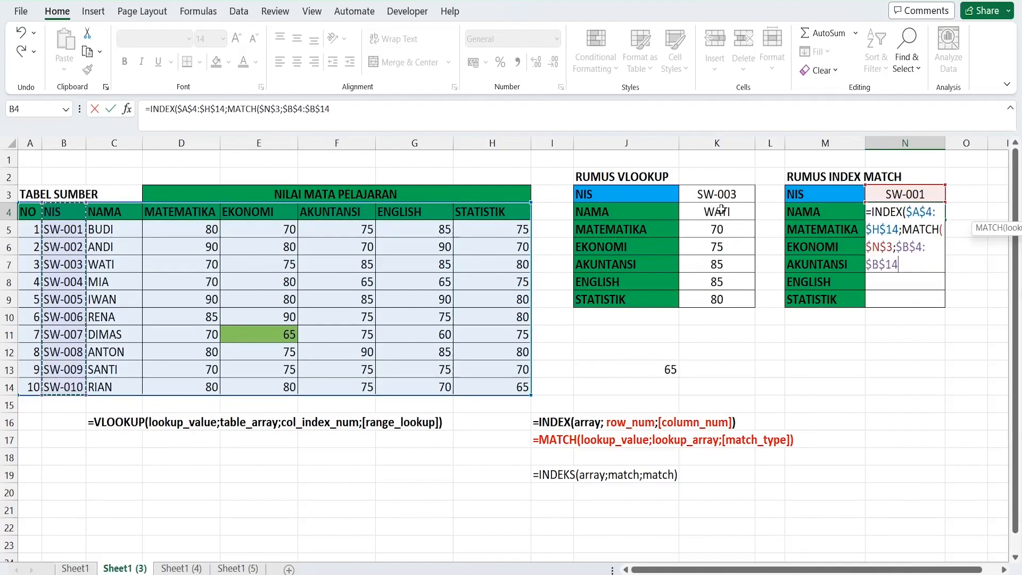
type(";")
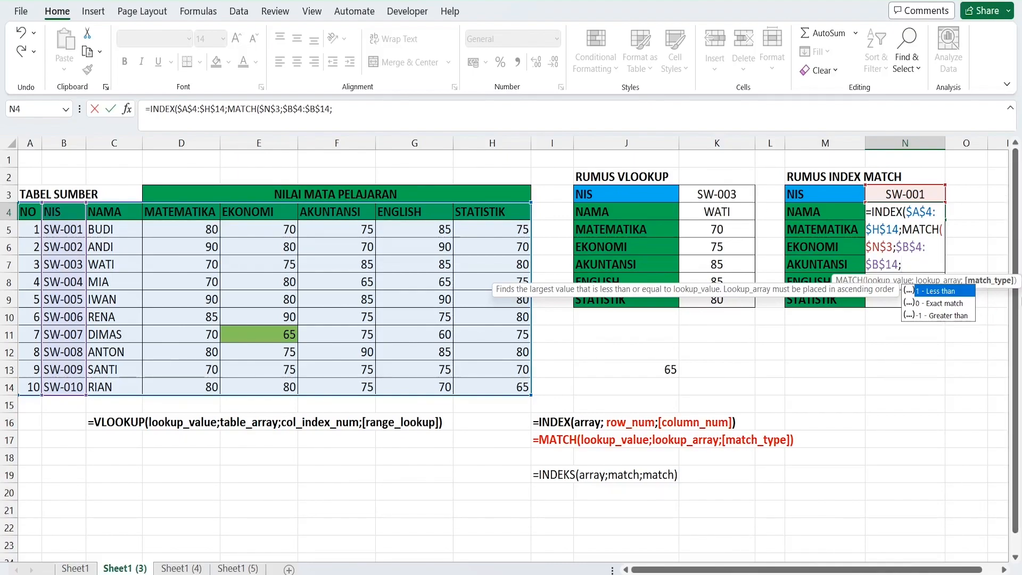
type("0)")
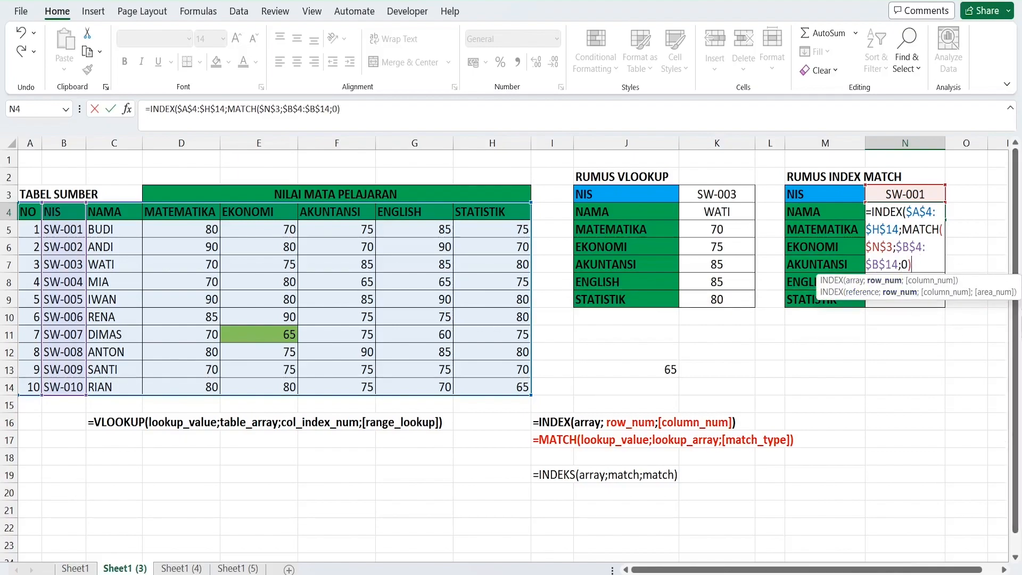
type(";")
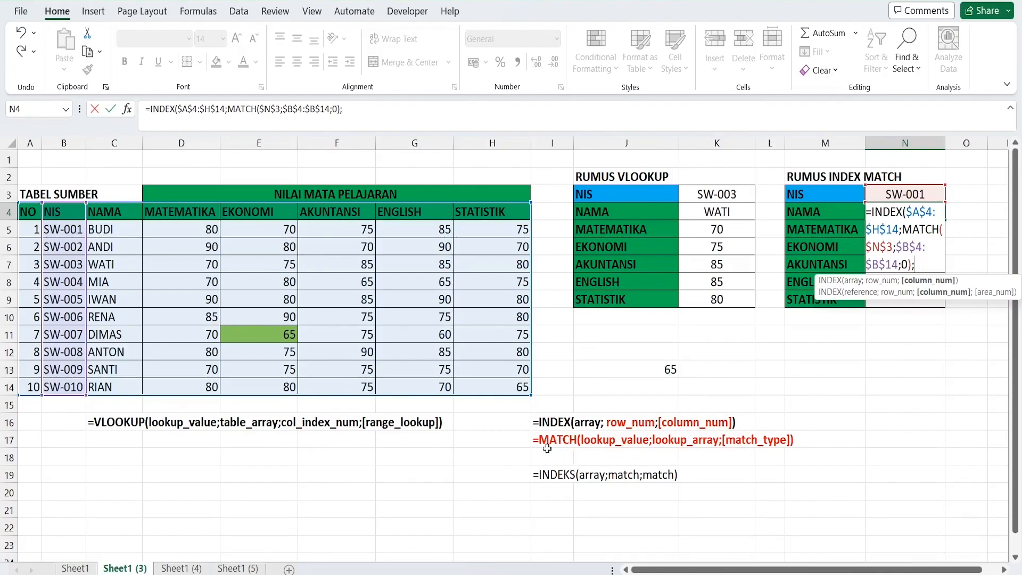
Add MATCH(M4;$A$4:$H$4;0) as the column number argument and complete the INDEX formula in N4
type("MATCH(")
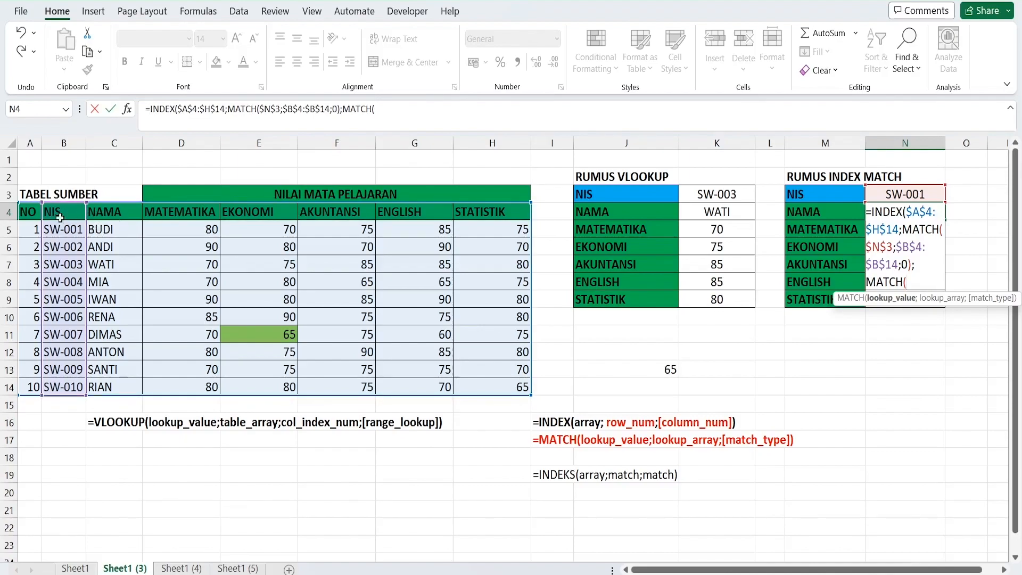
left_click(847, 213)
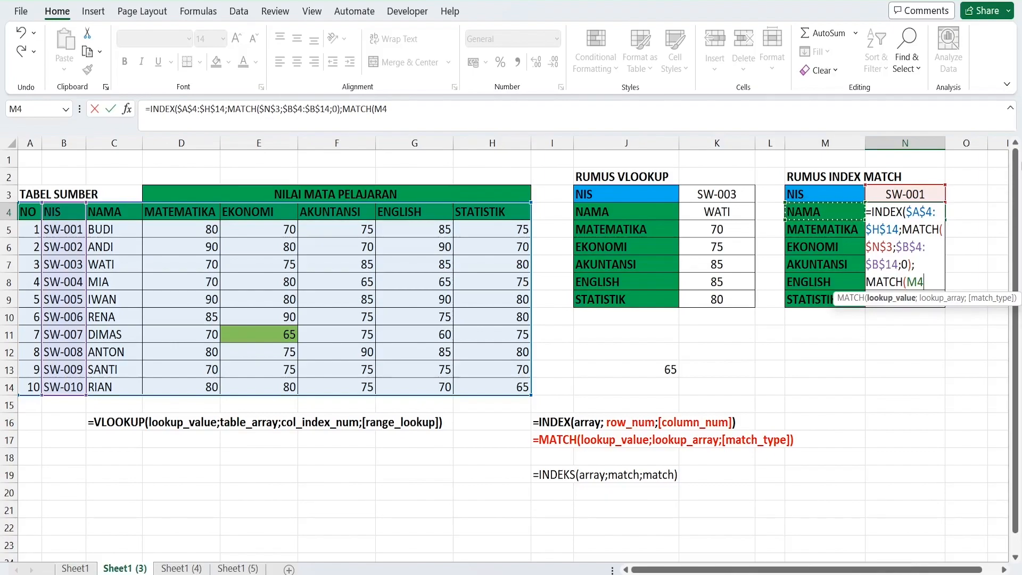
type(";")
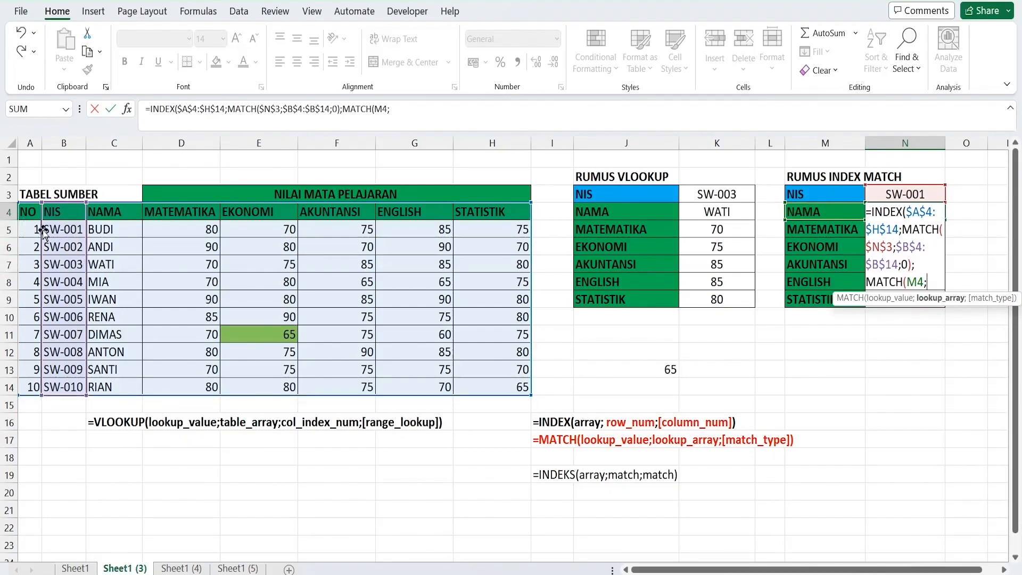
left_click_drag(27, 214, 496, 213)
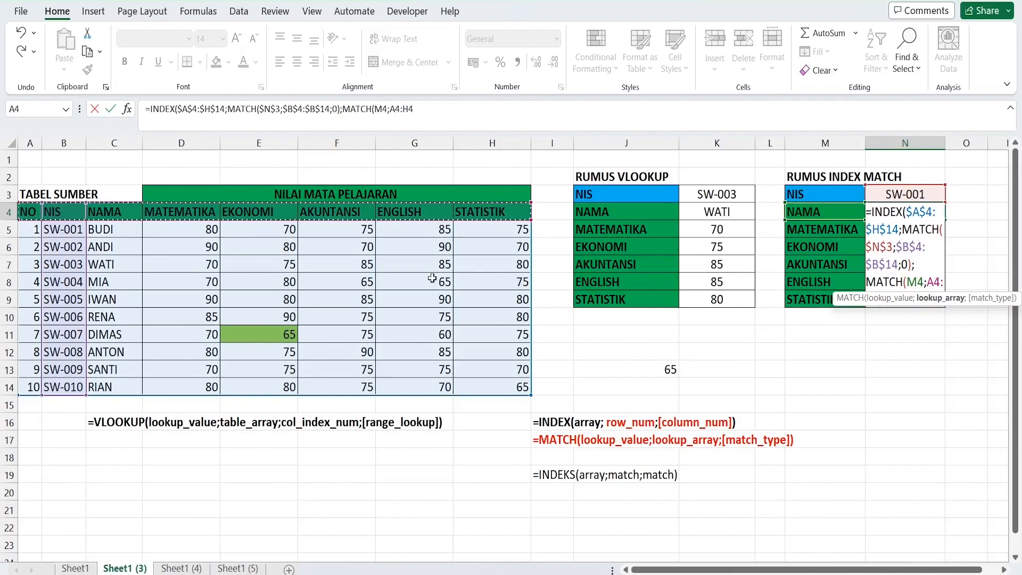
key("F4")
type(";0")
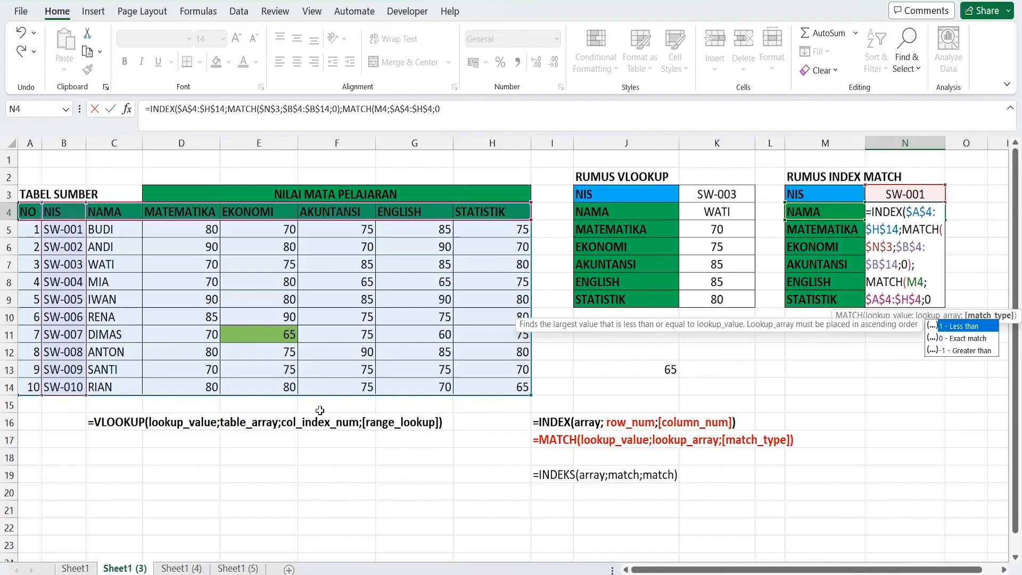
type(")")
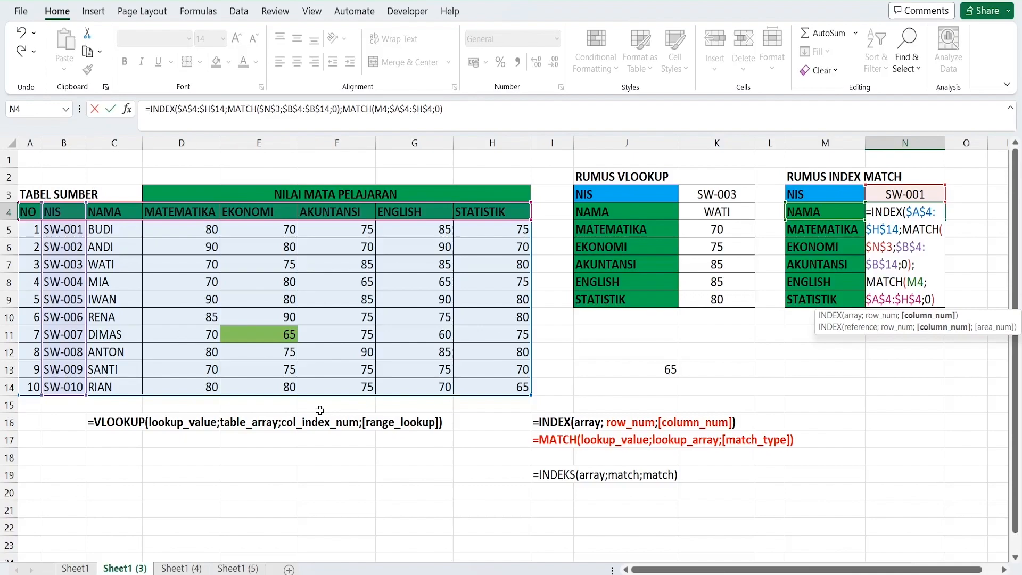
type(")")
key("Return")
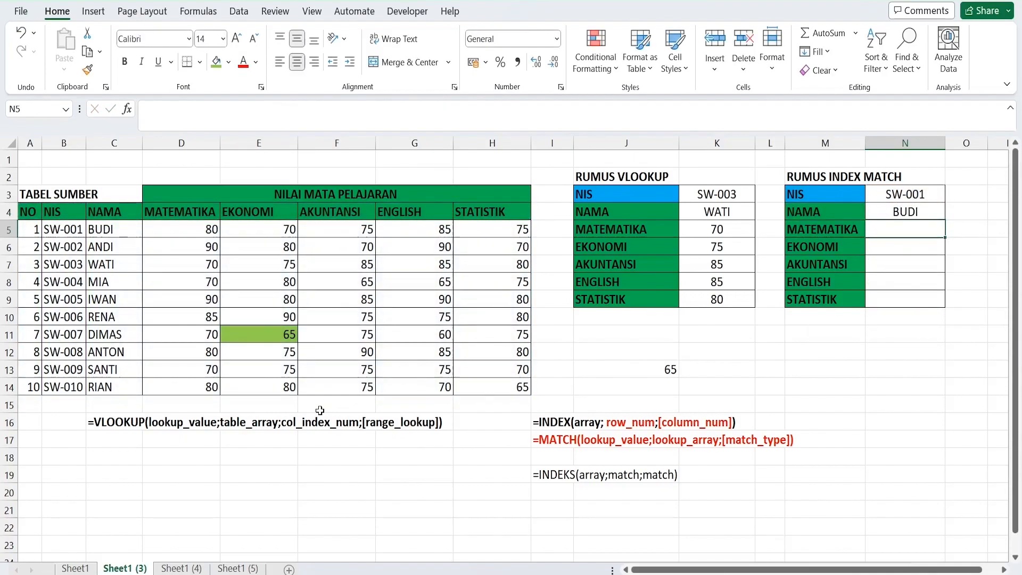
Fill the INDEX MATCH formula from N4 down through N9 and check the copied subject formulas
left_click(905, 212)
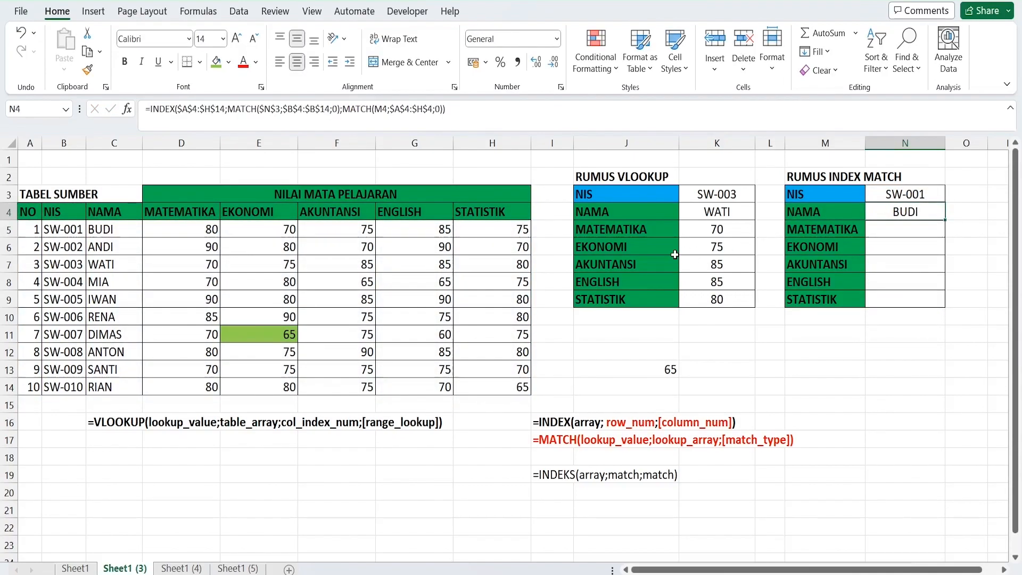
double_click(943, 221)
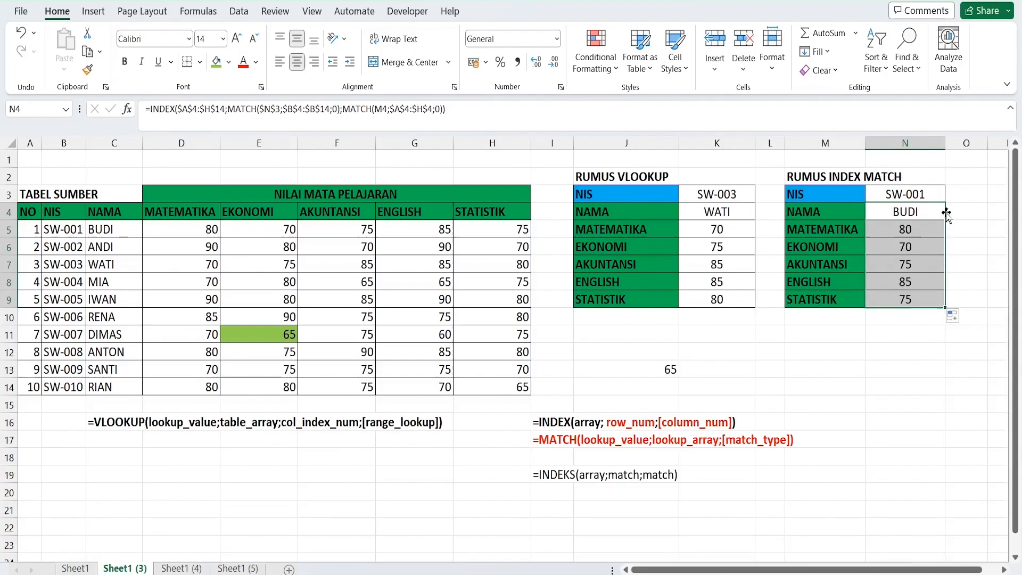
left_click(916, 229)
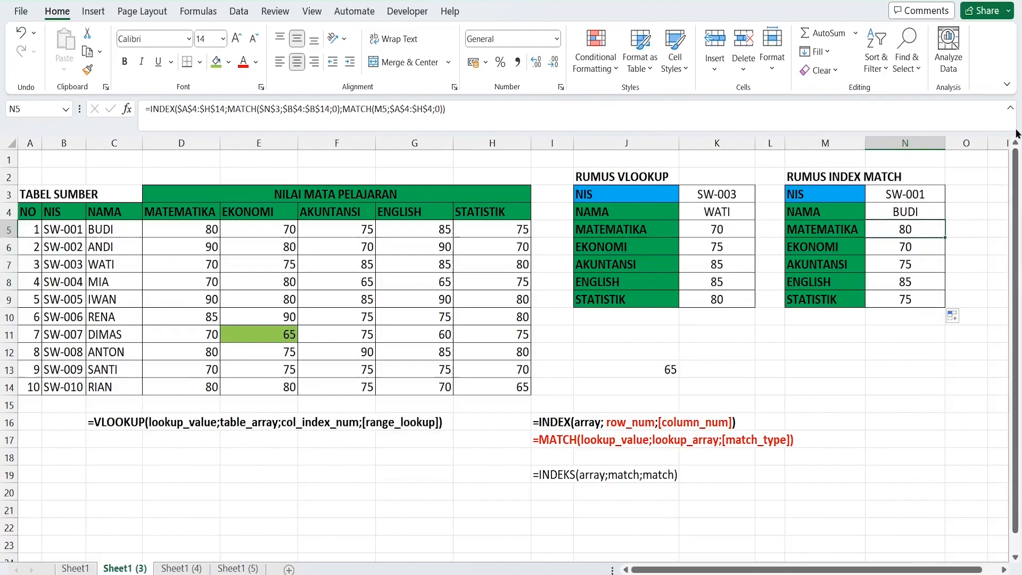
key("Down")
key("Down")
key("Down")
key("Down")
key("Down")
Change the NIS in N3 to the tenth student's number and compare the results with that student's scores in the source table
left_click(920, 191)
type("2")
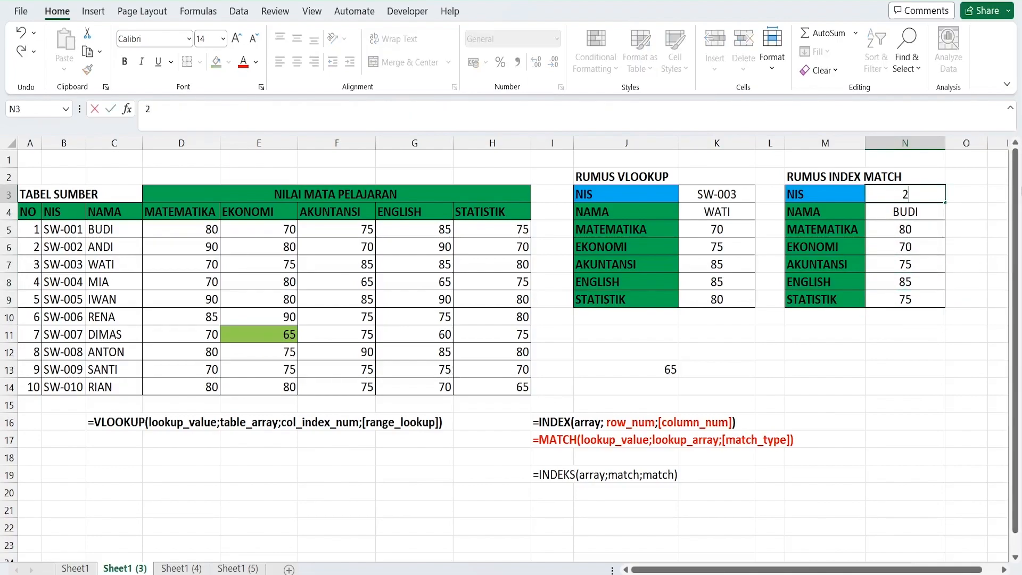
type("W-010")
key("Return")
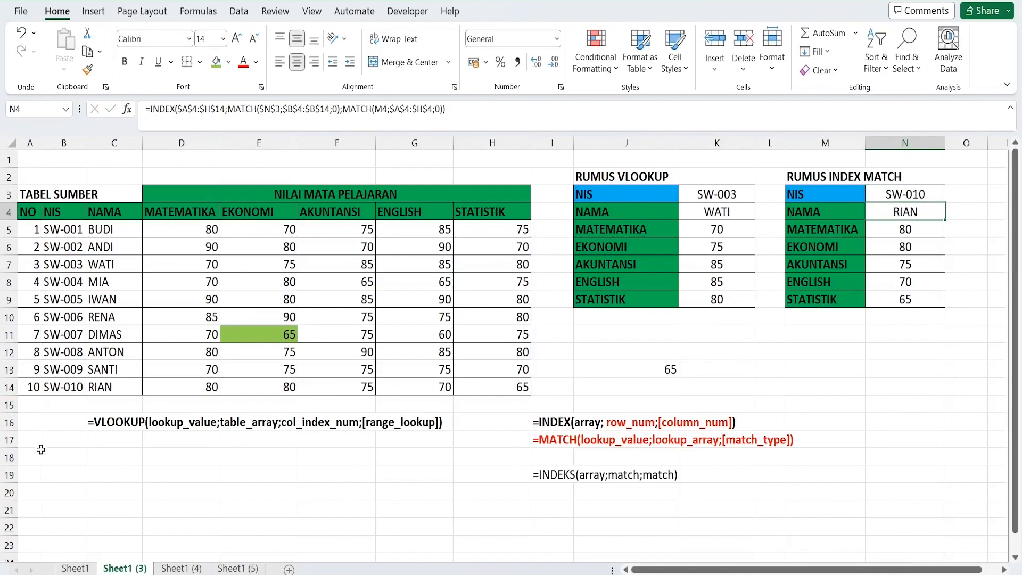
left_click_drag(150, 392, 520, 390)
left_click(626, 369)
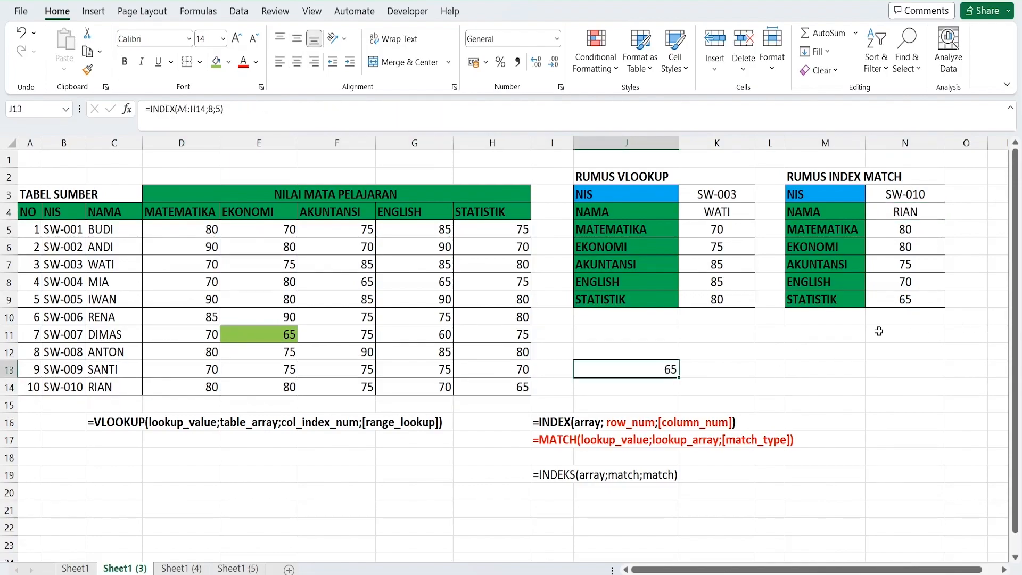
left_click(875, 333)
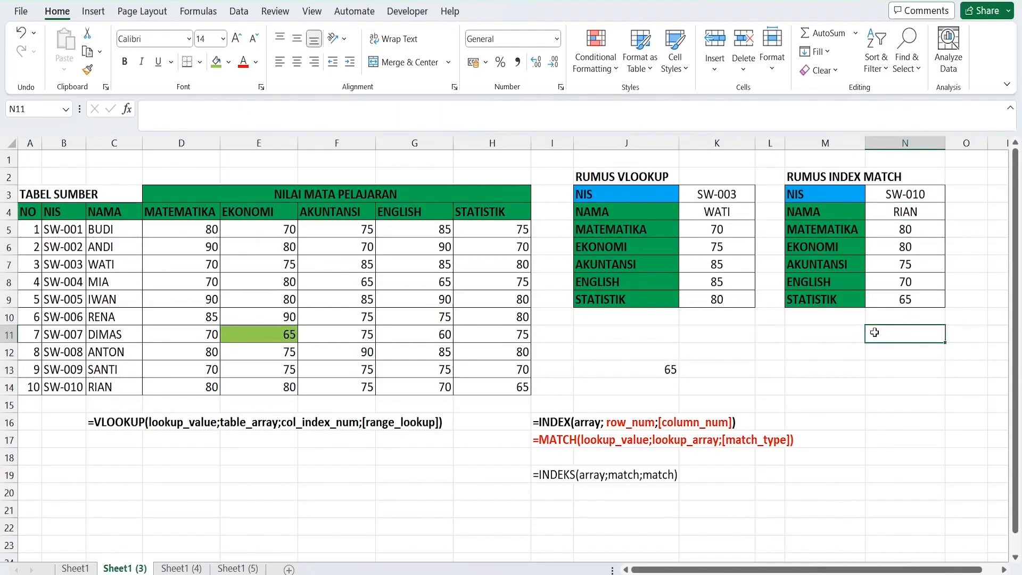